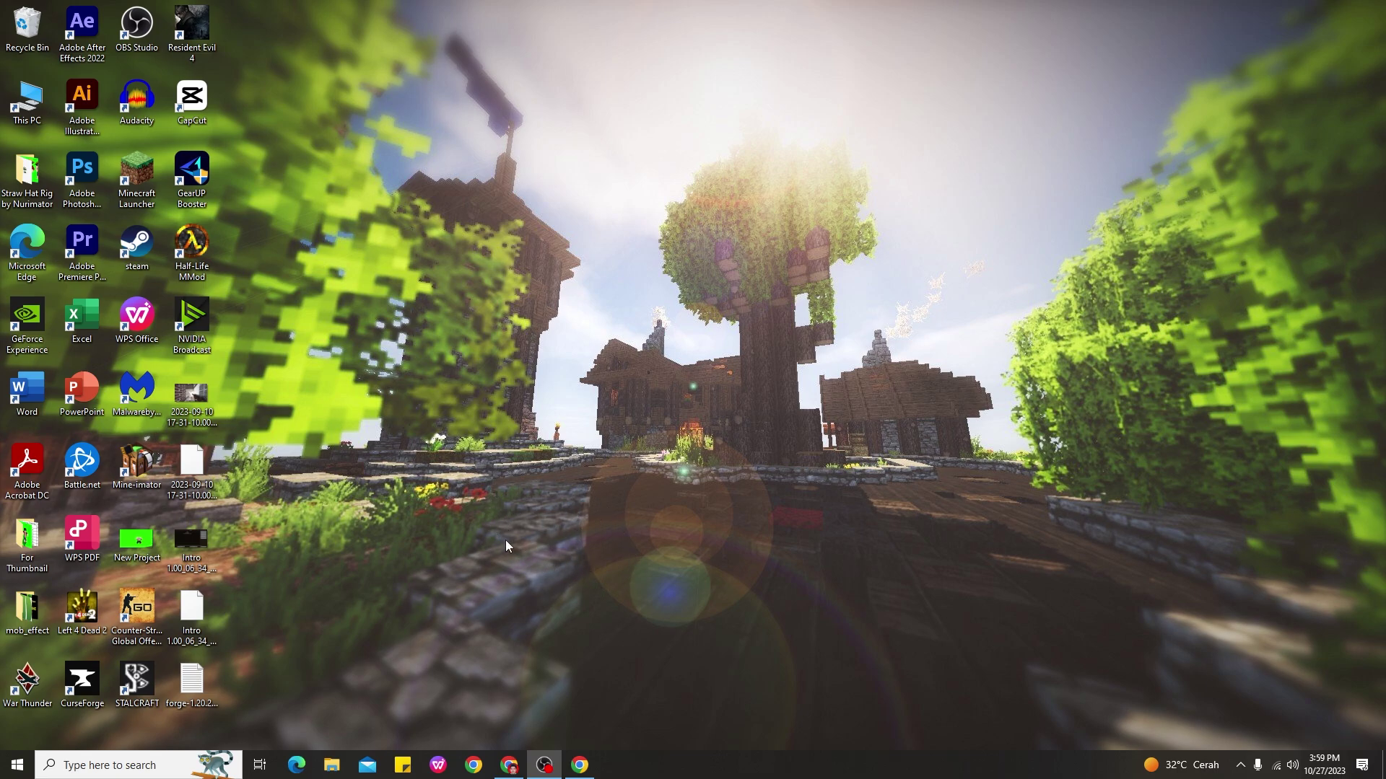
# Step: Download the Forge 1.20.1-47.2.1 installer from the Forge site, skipping the ad page
pyautogui.click(579, 765)
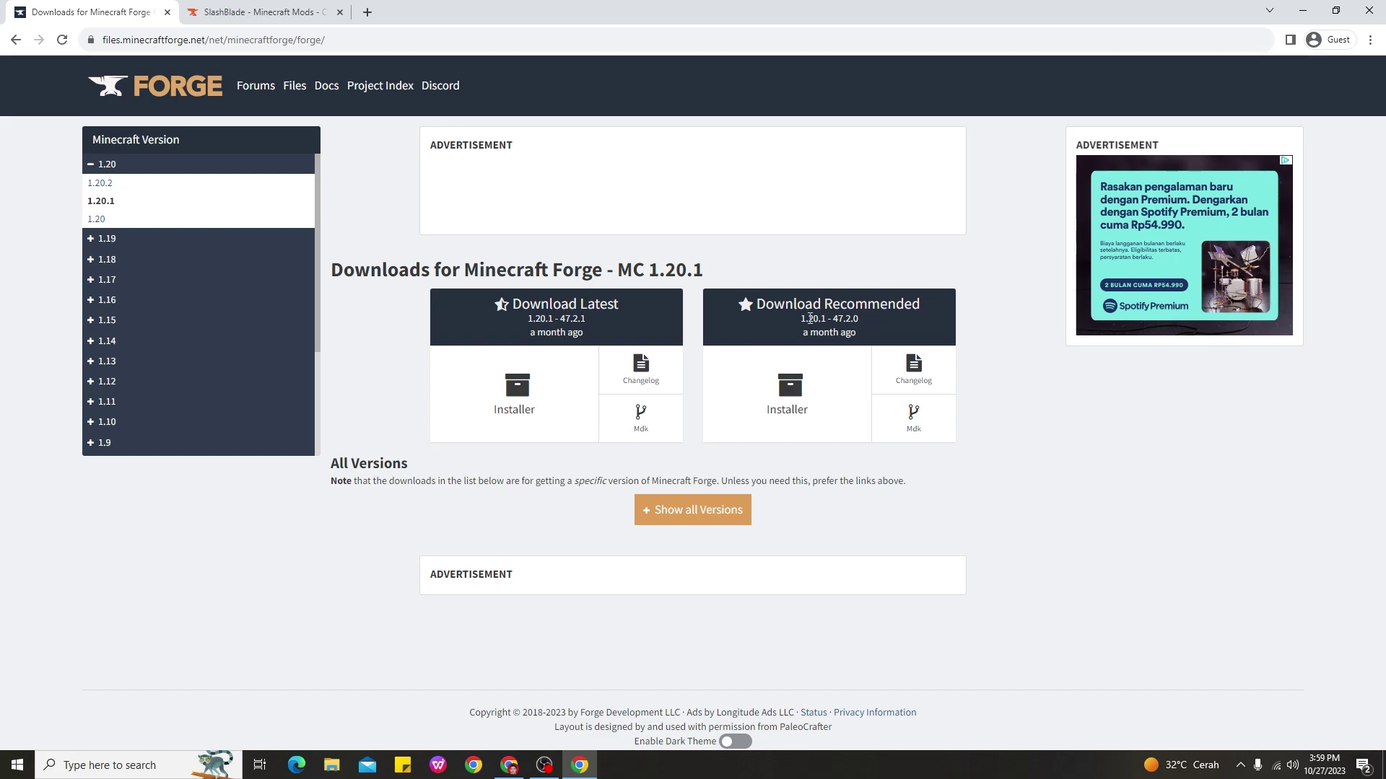
pyautogui.click(531, 391)
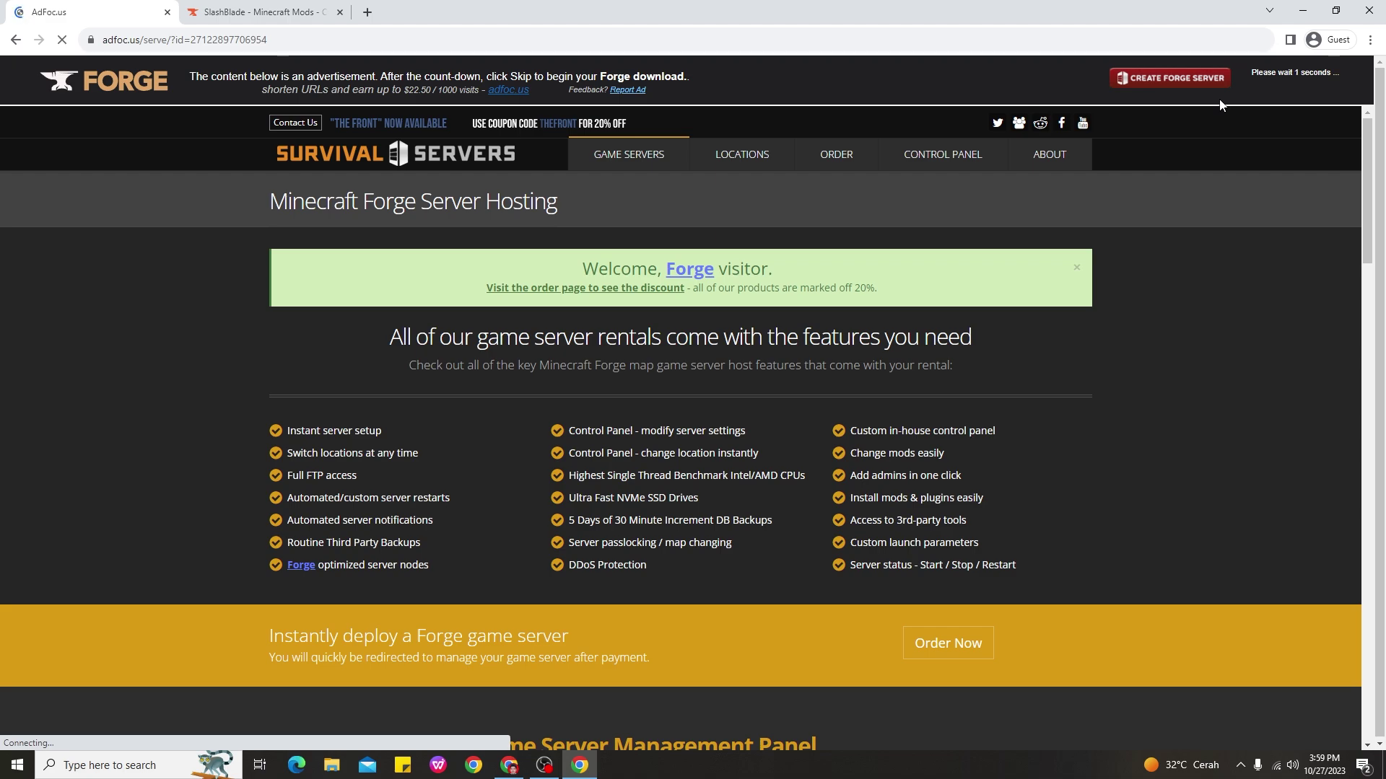
pyautogui.click(1295, 82)
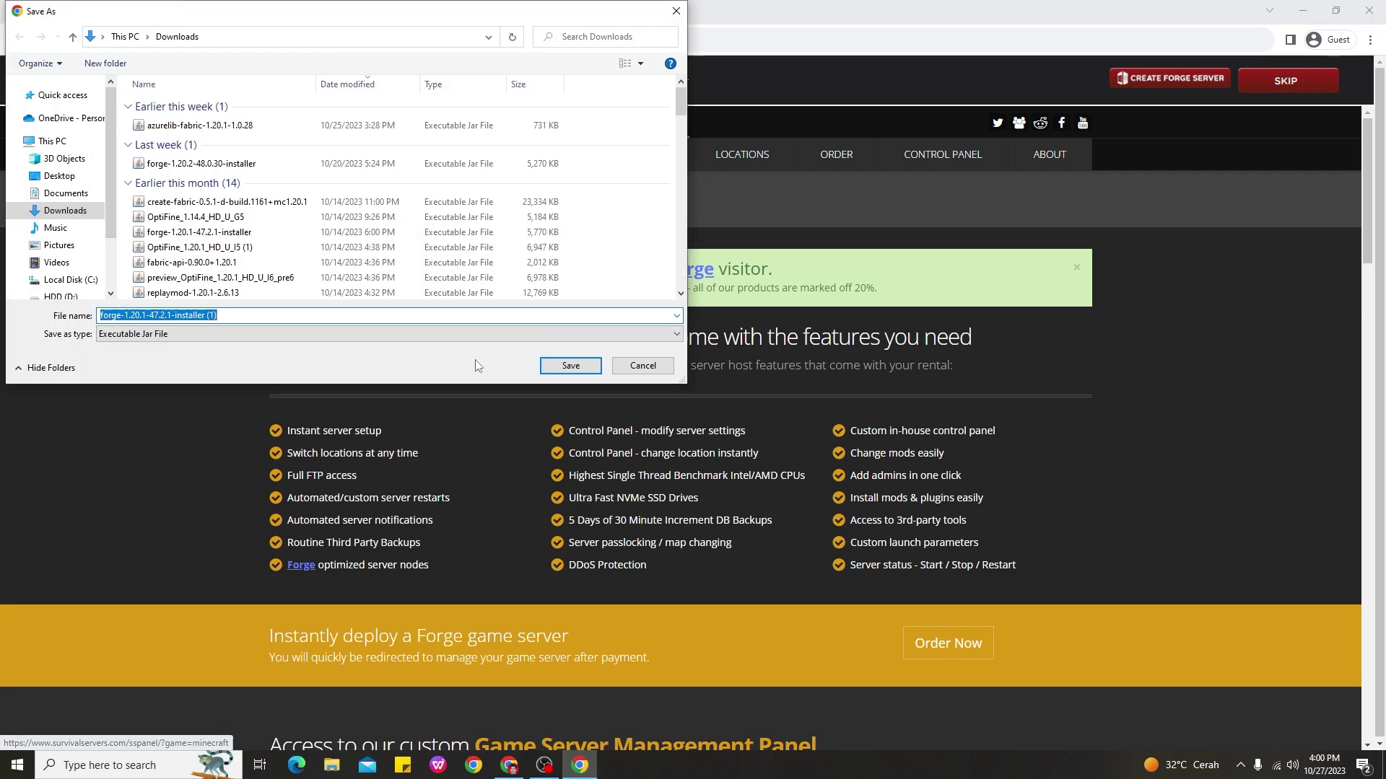
# Step: Save the forge-1.20.1-47.2.1 installer and install its client profile into .minecraft
pyautogui.click(570, 366)
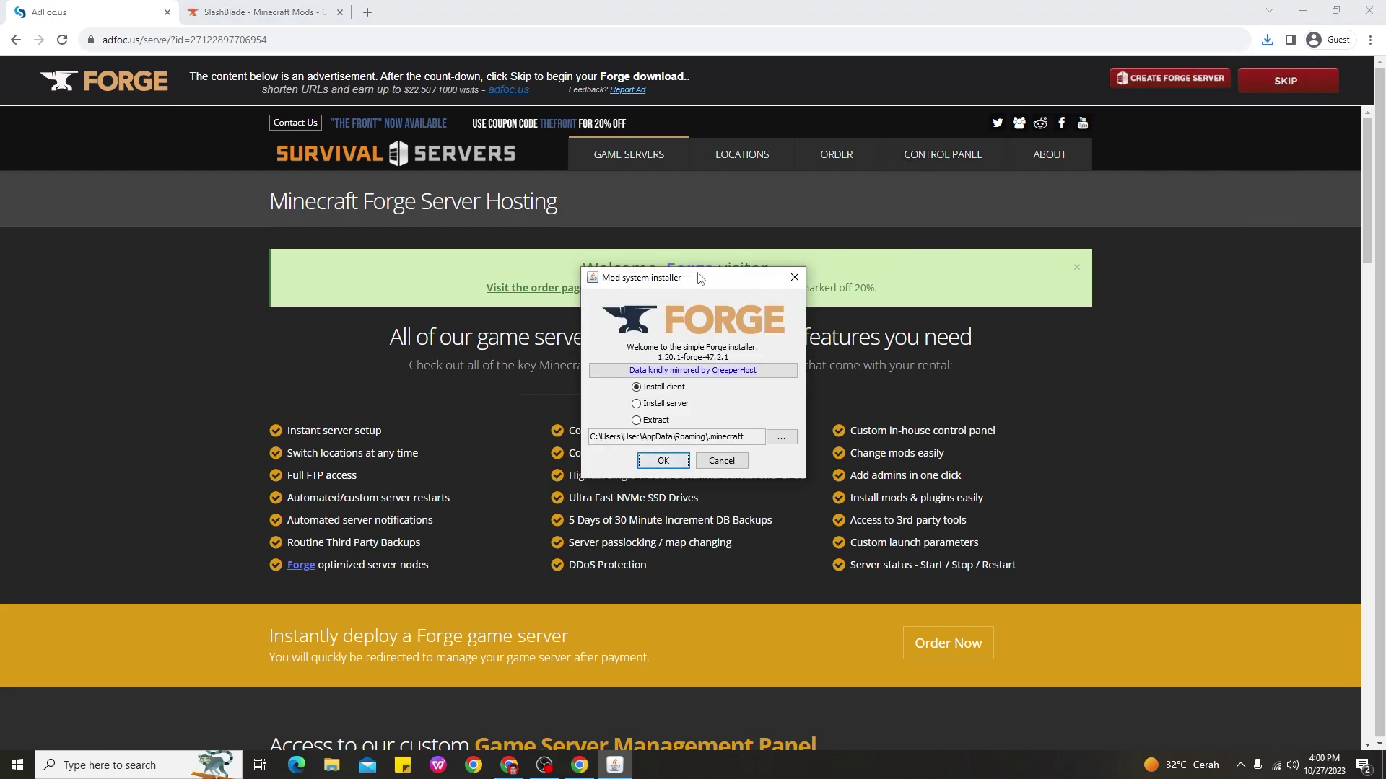
pyautogui.click(1303, 10)
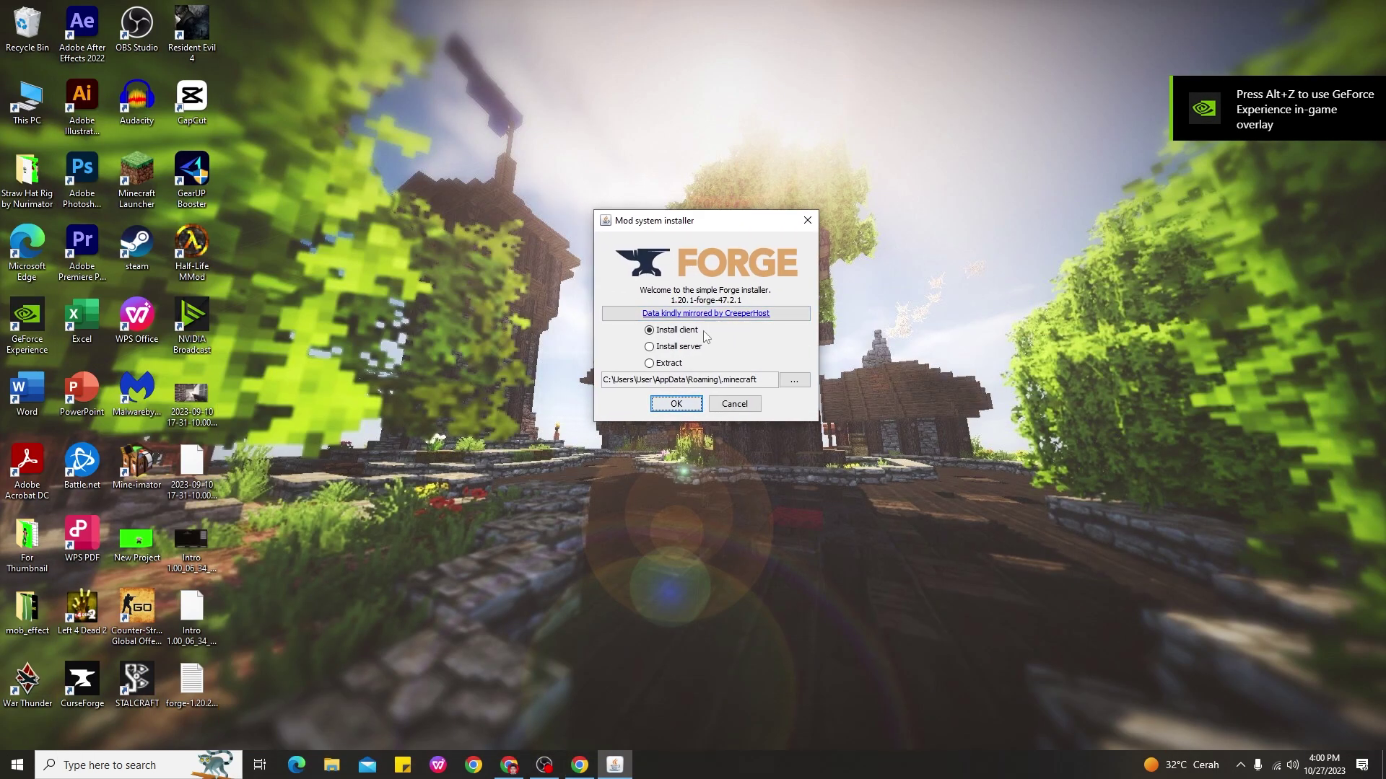
pyautogui.click(675, 406)
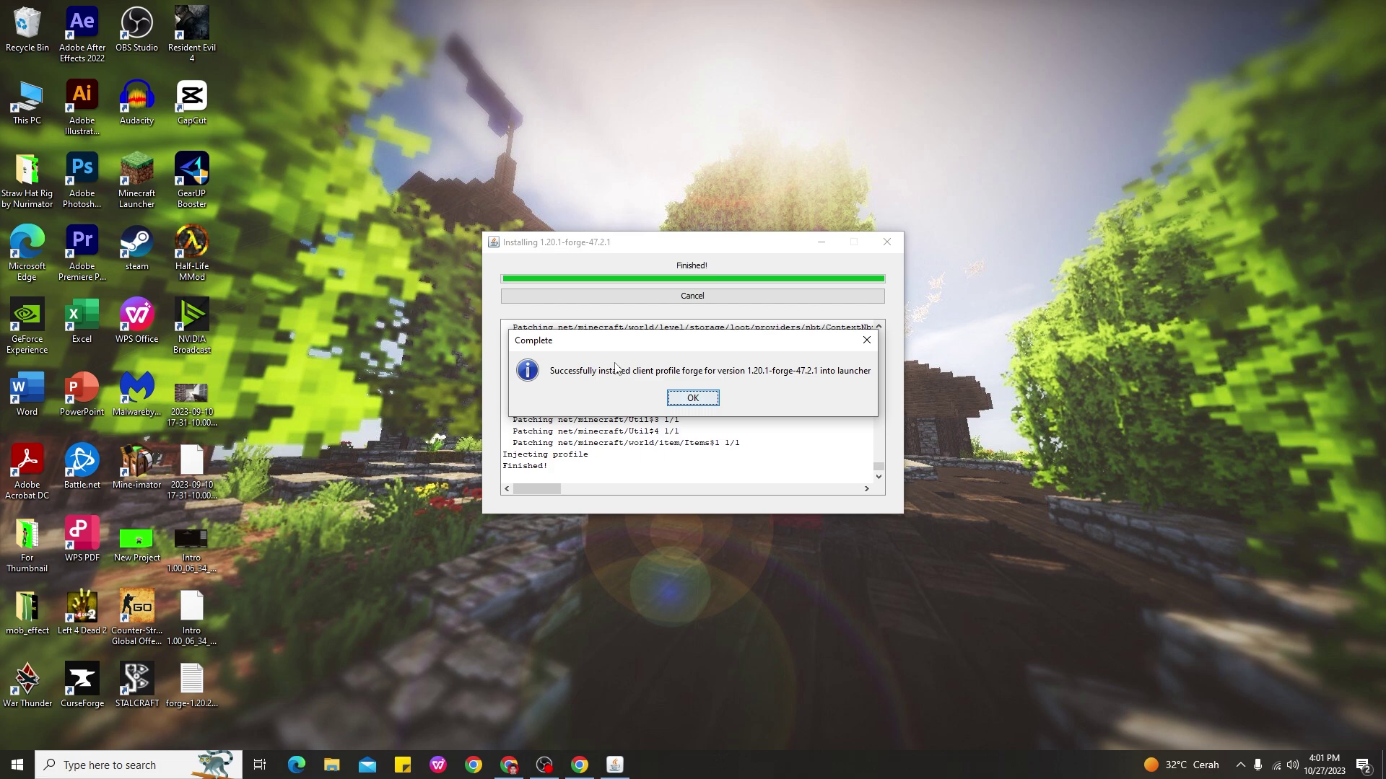
pyautogui.click(696, 399)
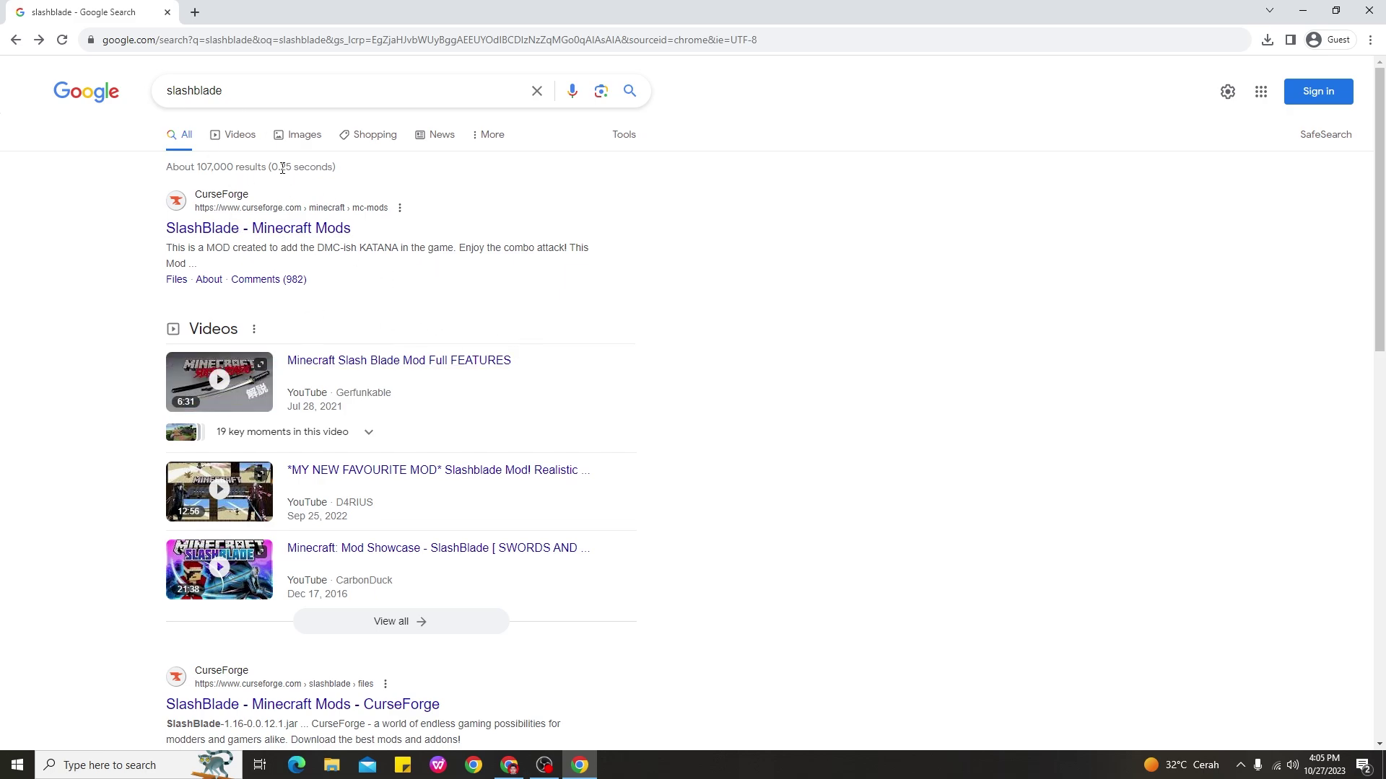
# Step: Open the CurseForge 'SlashBlade - Minecraft Mods' result from the slashblade Google search
pyautogui.doubleClick(244, 96)
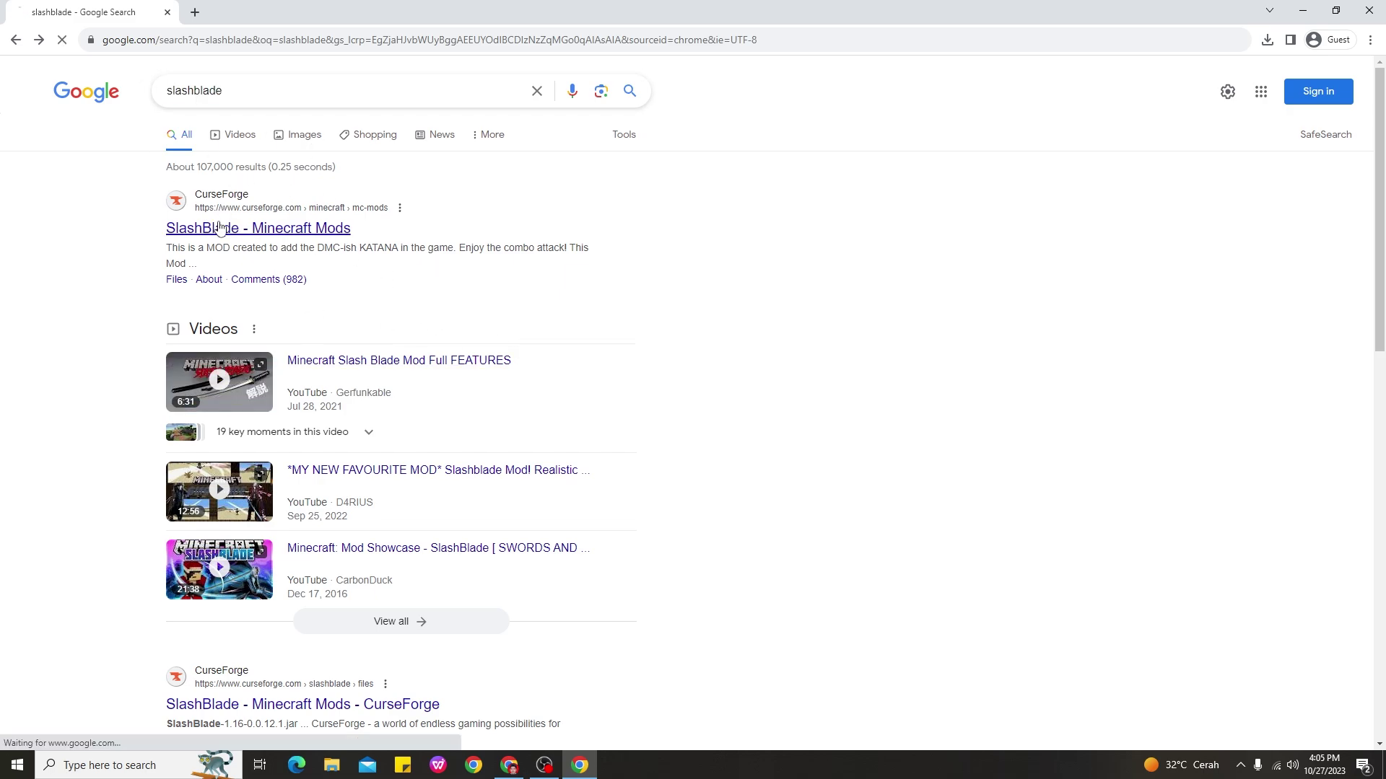
pyautogui.click(204, 228)
# Step: Scroll the SlashBlade page to the Main File and Recent Files cards showing SlashBlade-1.20.1-0.1.0.jar
pyautogui.scroll(-5, 413, 443)
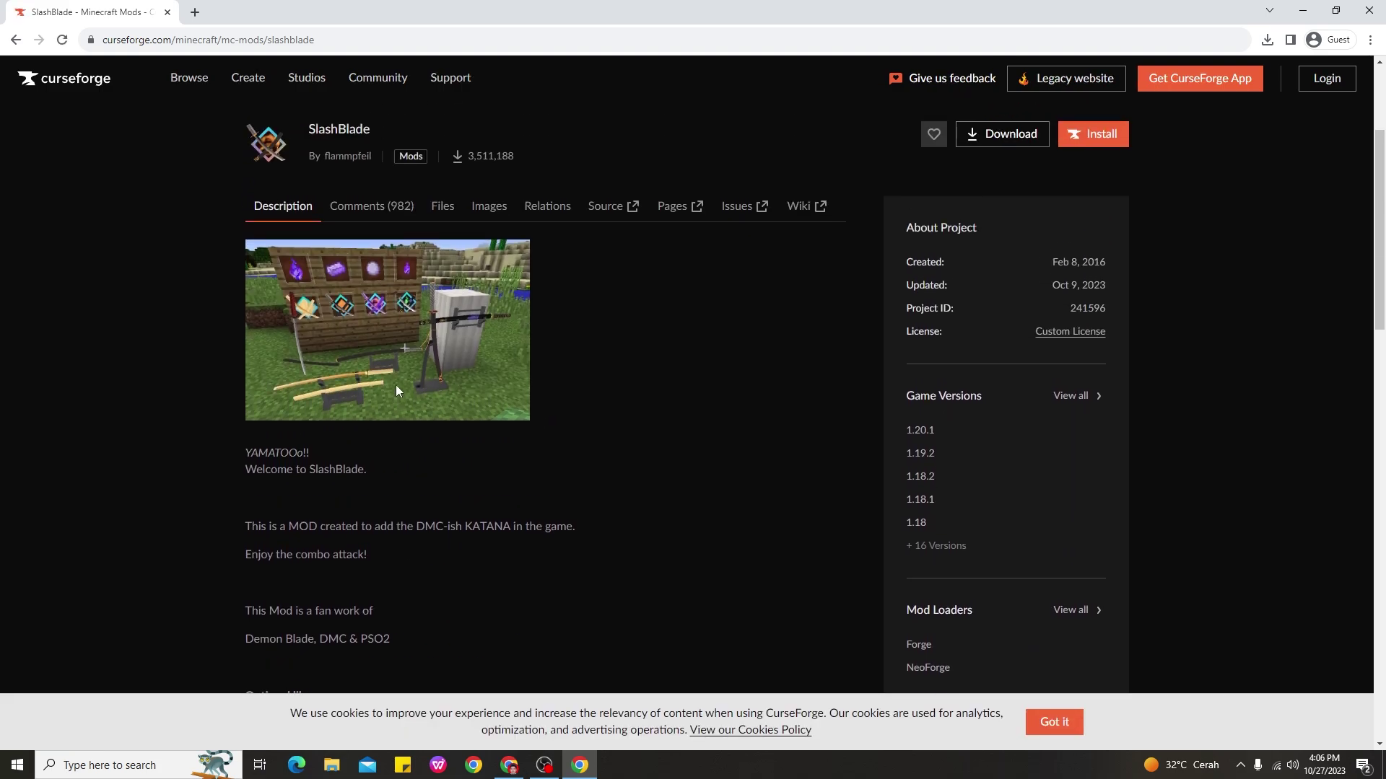
pyautogui.scroll(-3, 448, 487)
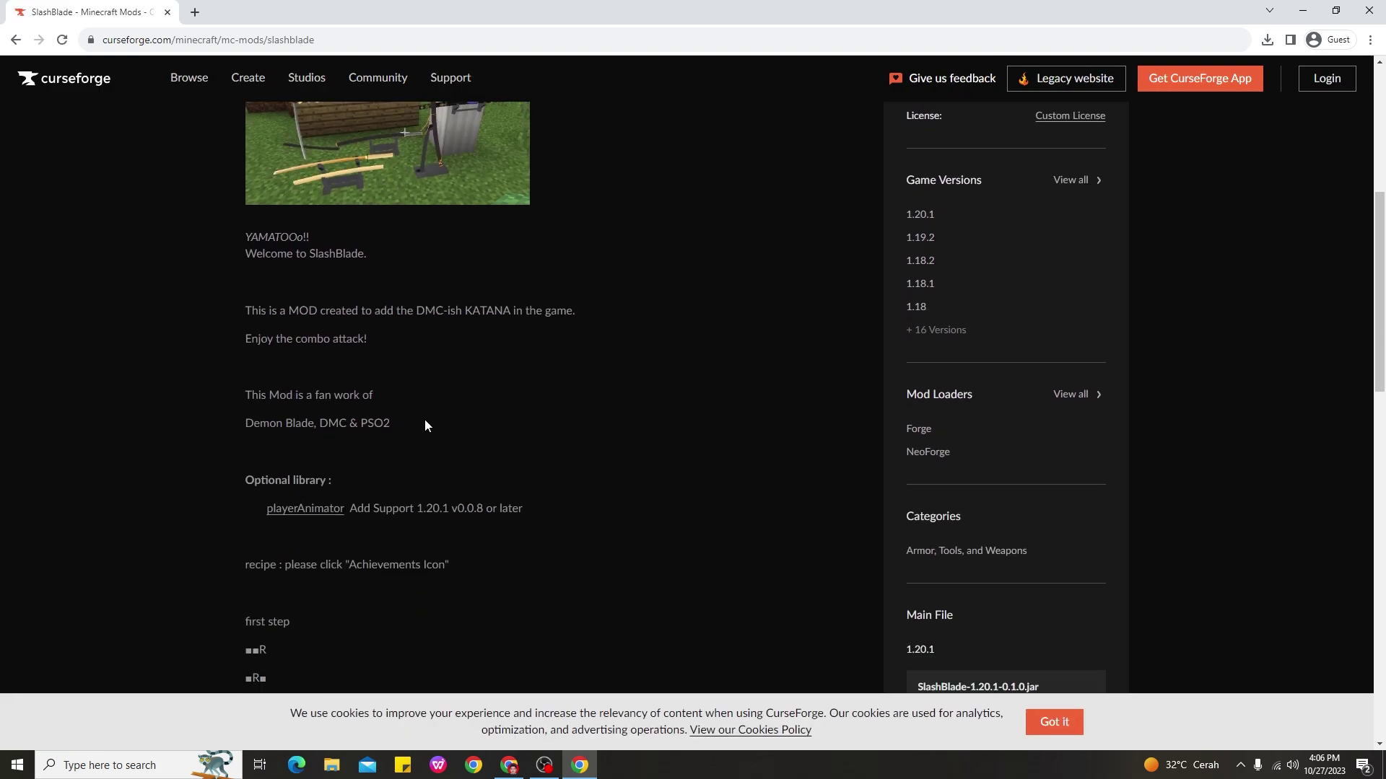
pyautogui.scroll(2, 438, 415)
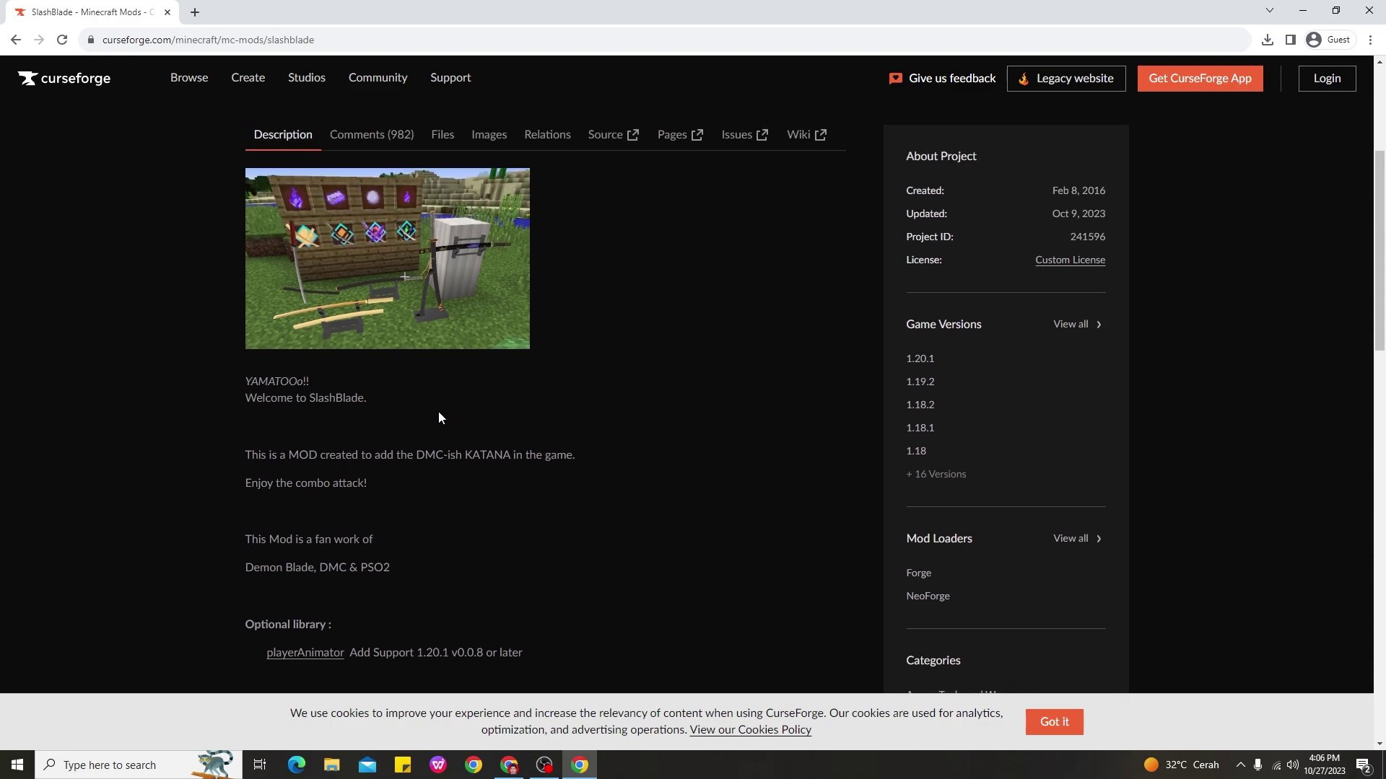
pyautogui.scroll(-3, 646, 424)
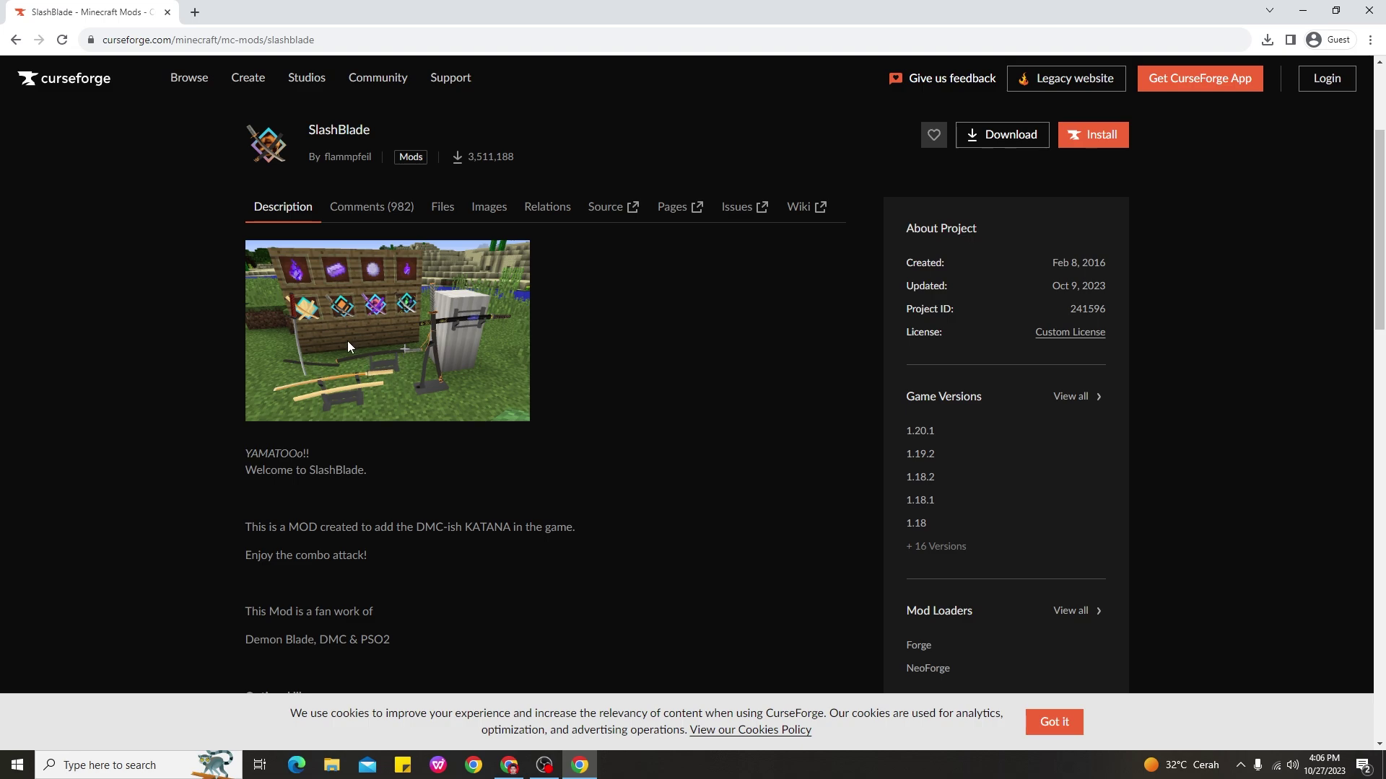
pyautogui.scroll(-2, 472, 380)
pyautogui.scroll(-1, 528, 390)
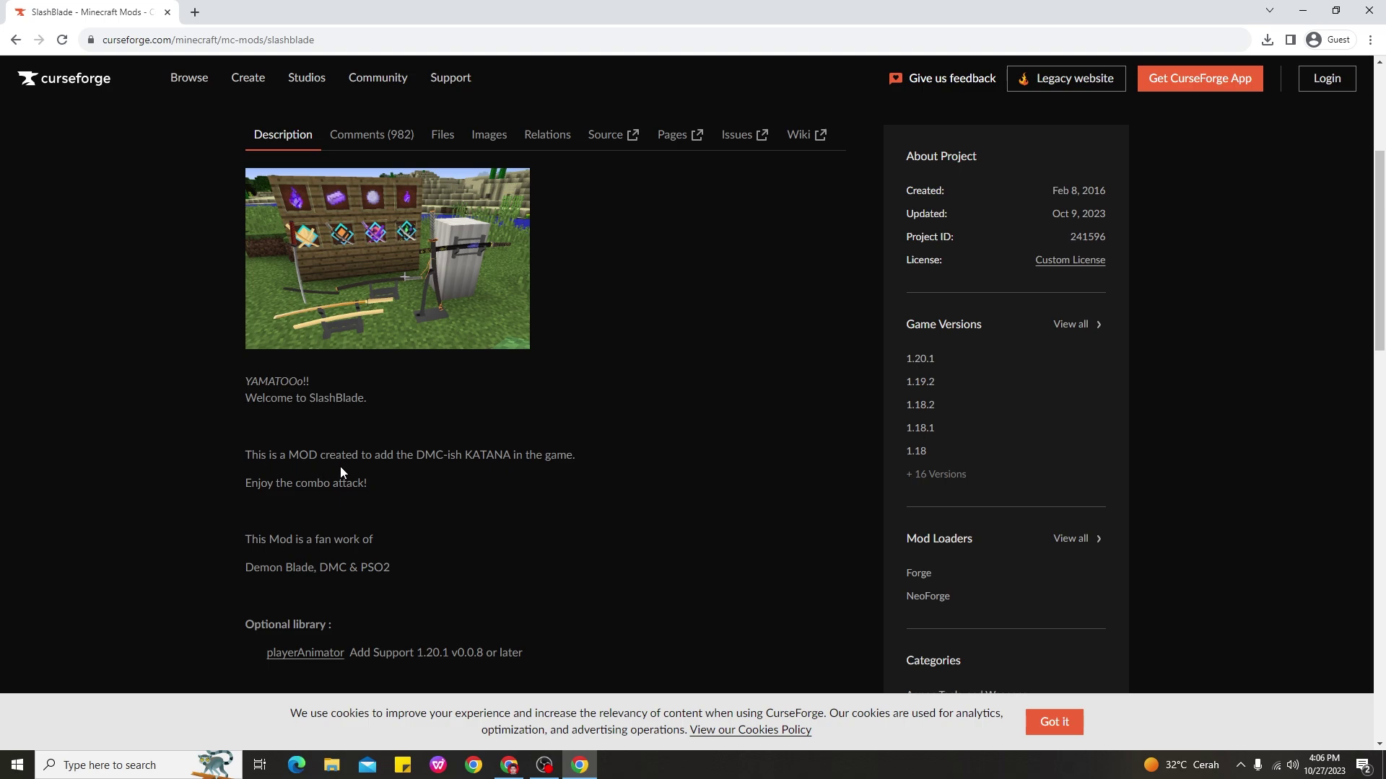
pyautogui.scroll(2, 542, 439)
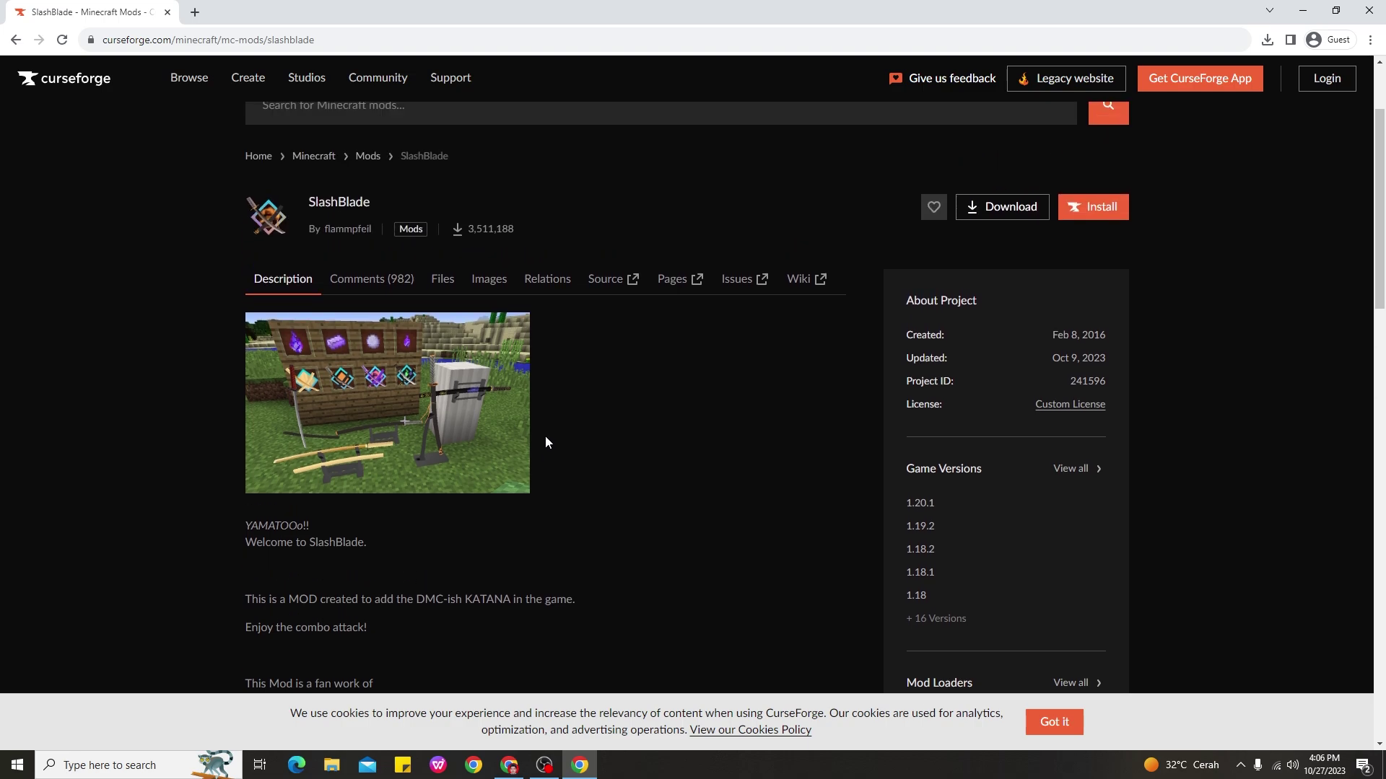
pyautogui.scroll(-3, 544, 440)
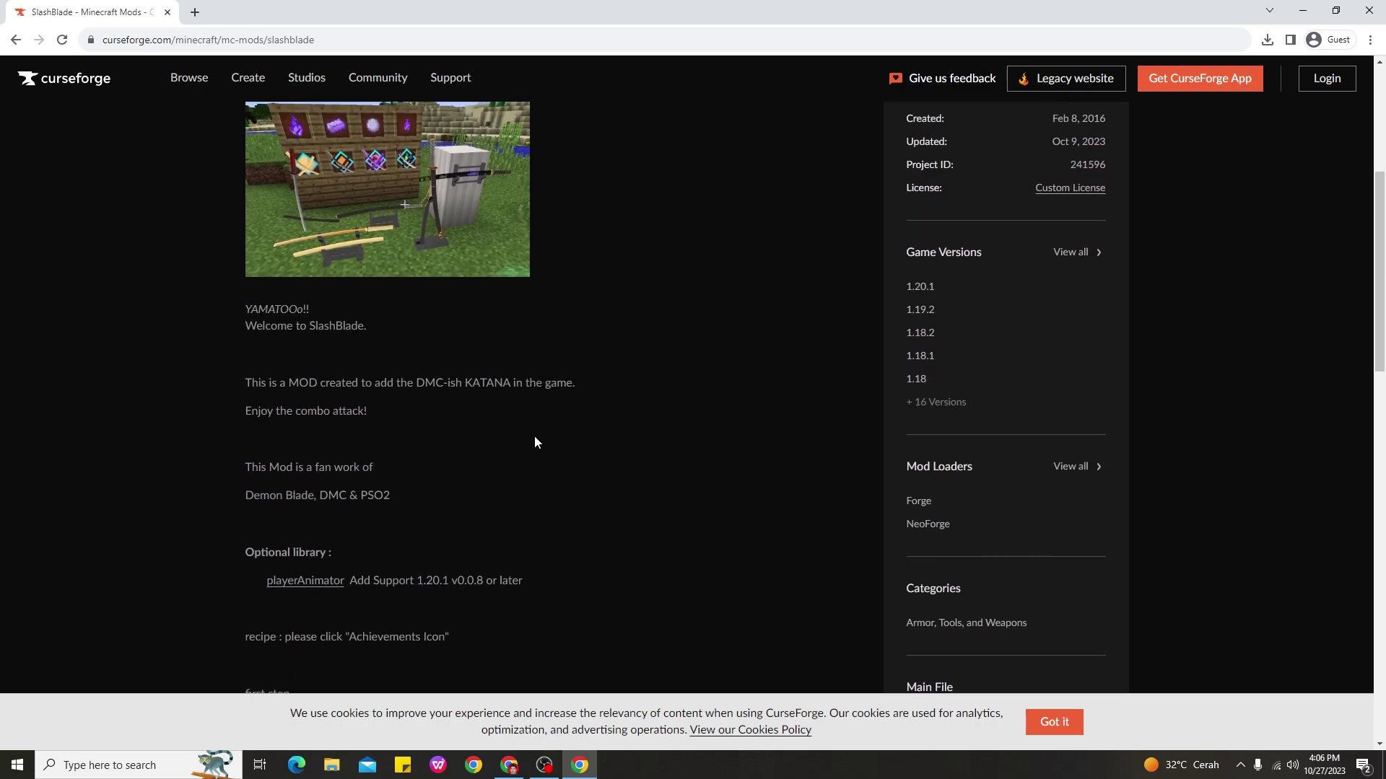
pyautogui.scroll(3, 534, 442)
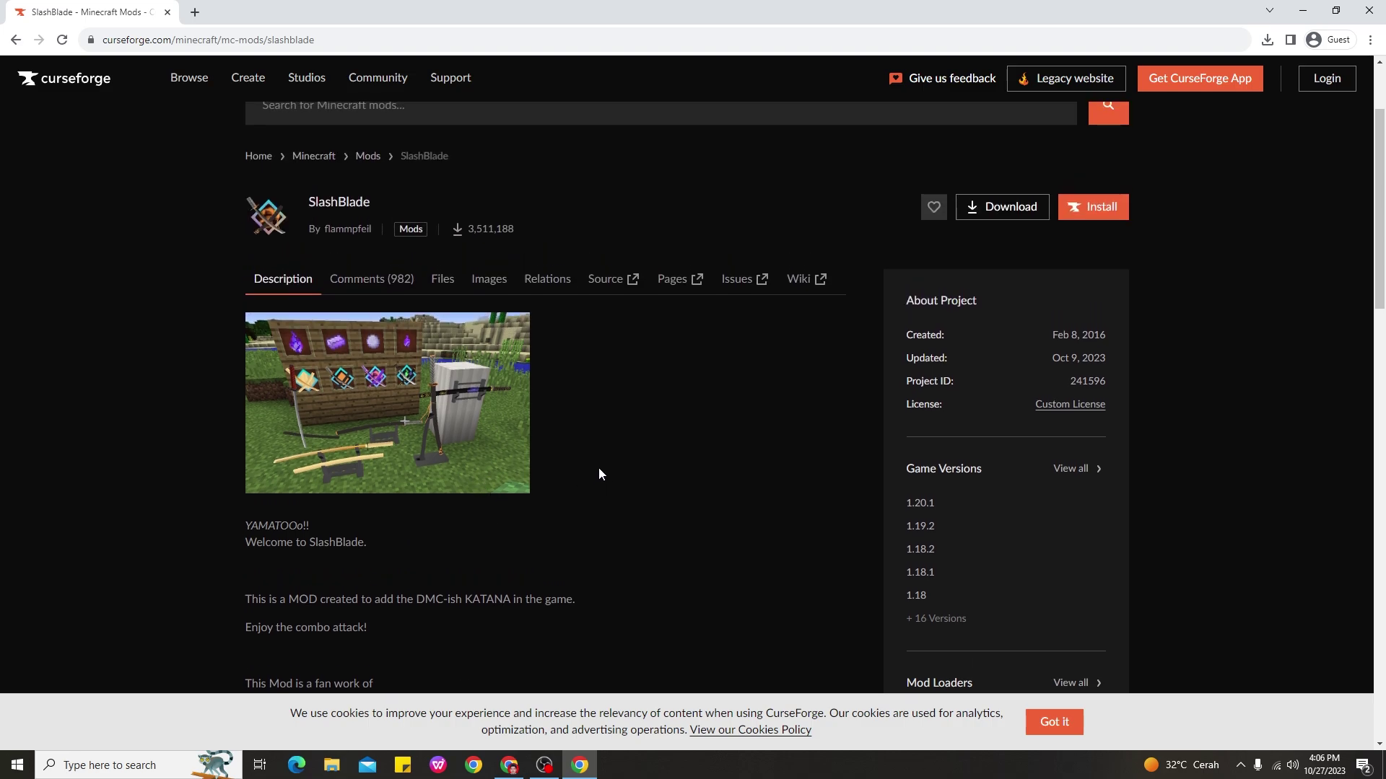
pyautogui.scroll(-4, 599, 473)
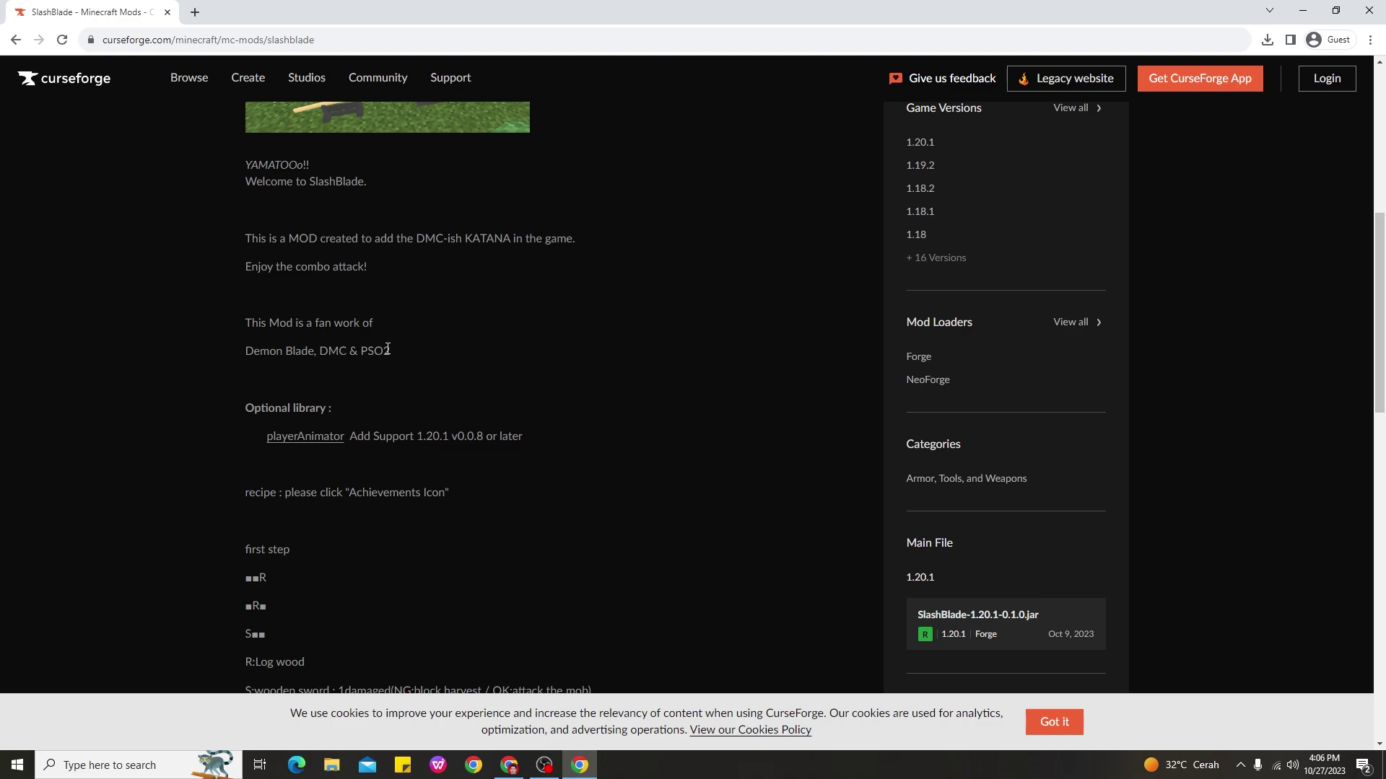
pyautogui.click(428, 365)
pyautogui.scroll(4, 405, 377)
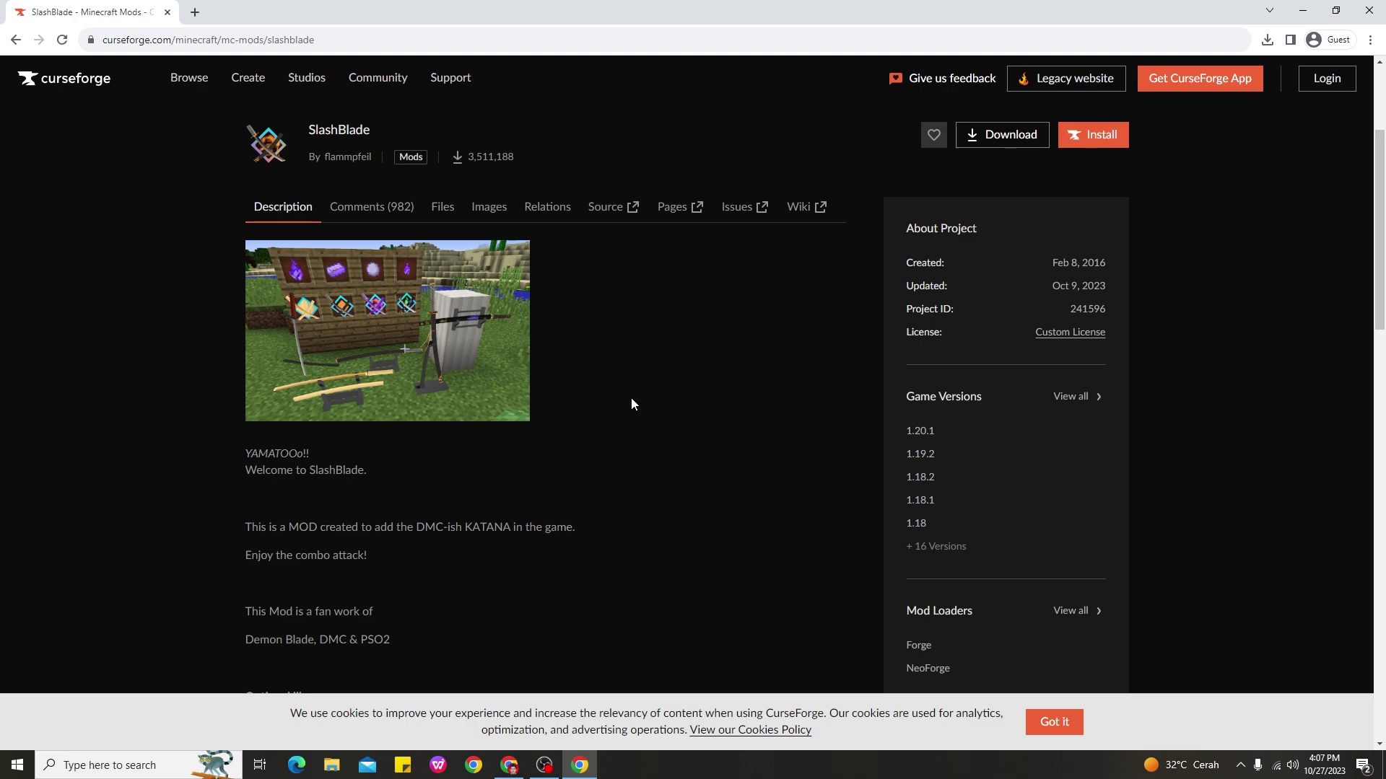
pyautogui.scroll(-2, 590, 417)
pyautogui.scroll(3, 578, 408)
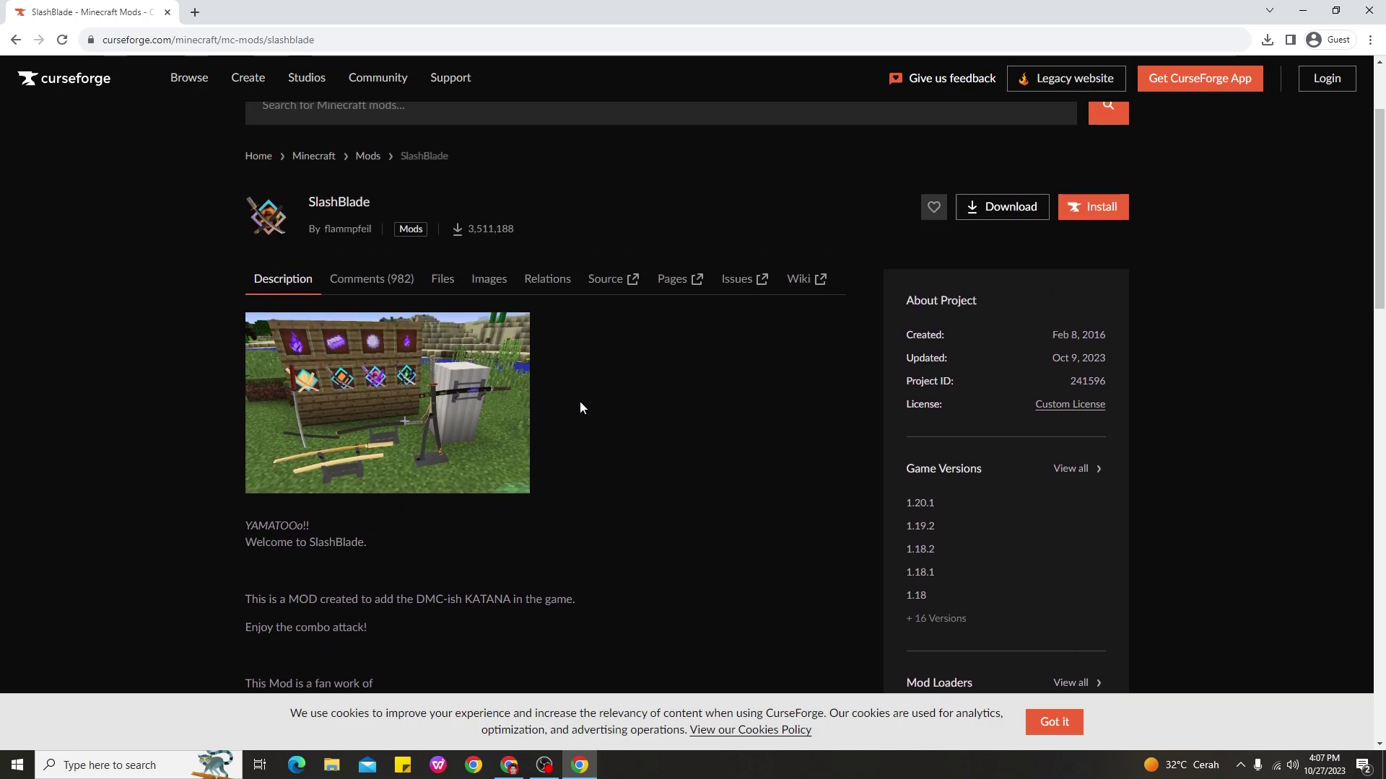
pyautogui.scroll(-2, 581, 411)
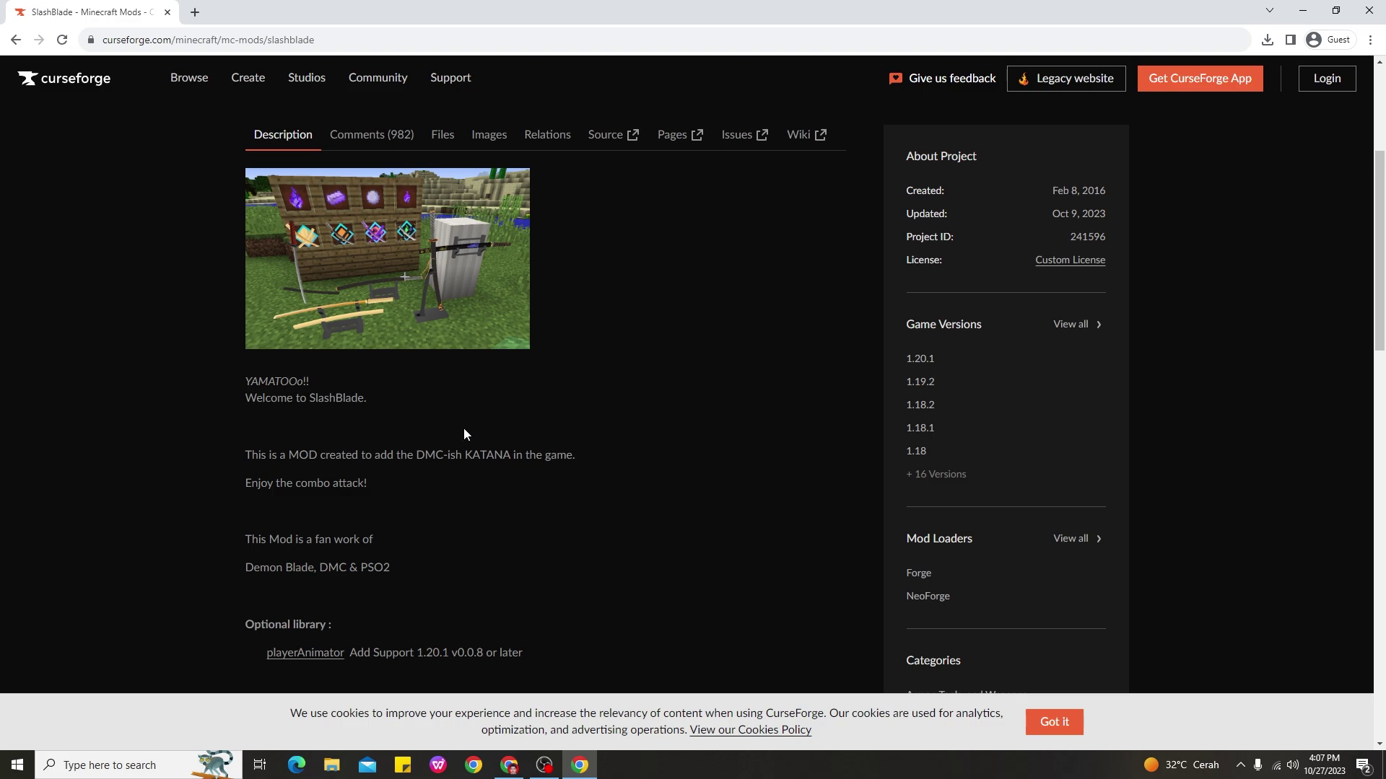
pyautogui.scroll(-3, 578, 476)
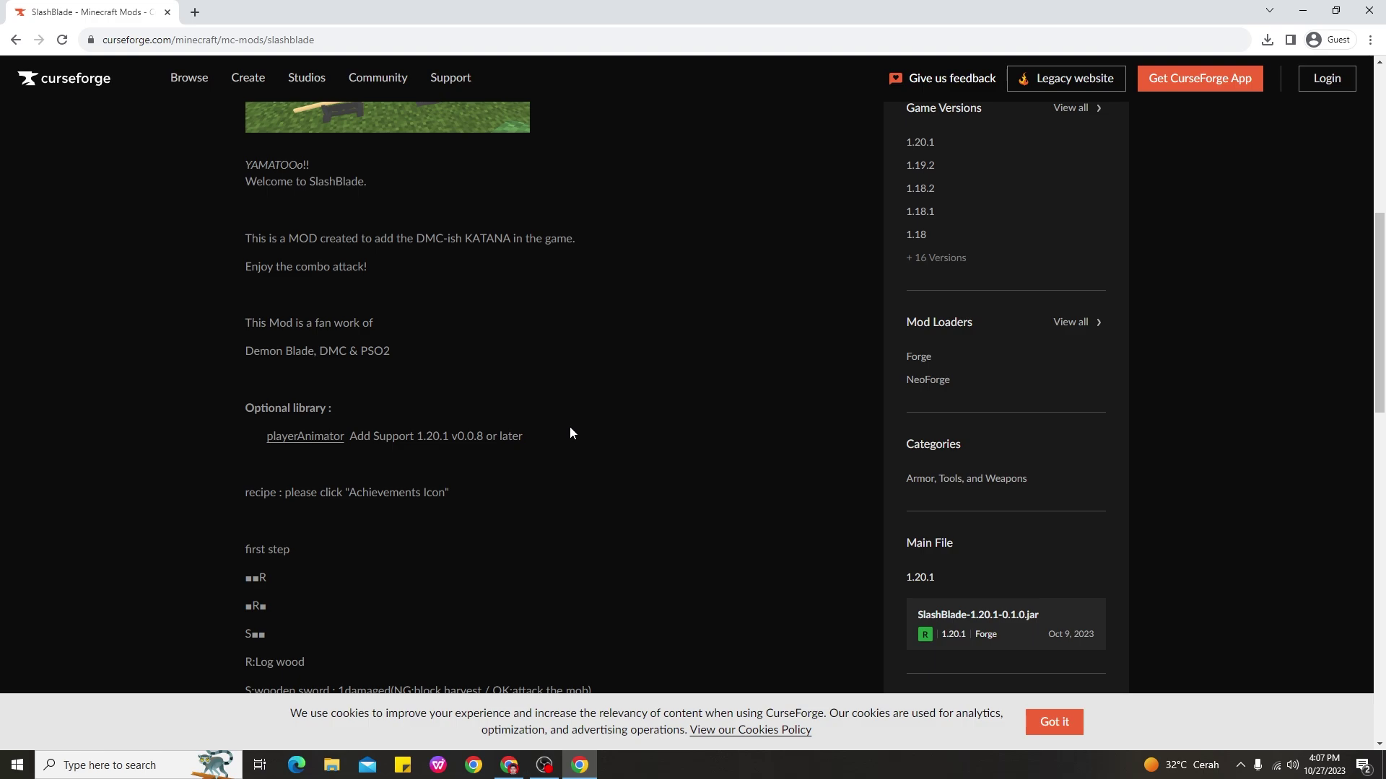
pyautogui.scroll(-5, 585, 390)
pyautogui.scroll(8, 578, 375)
pyautogui.scroll(-5, 845, 374)
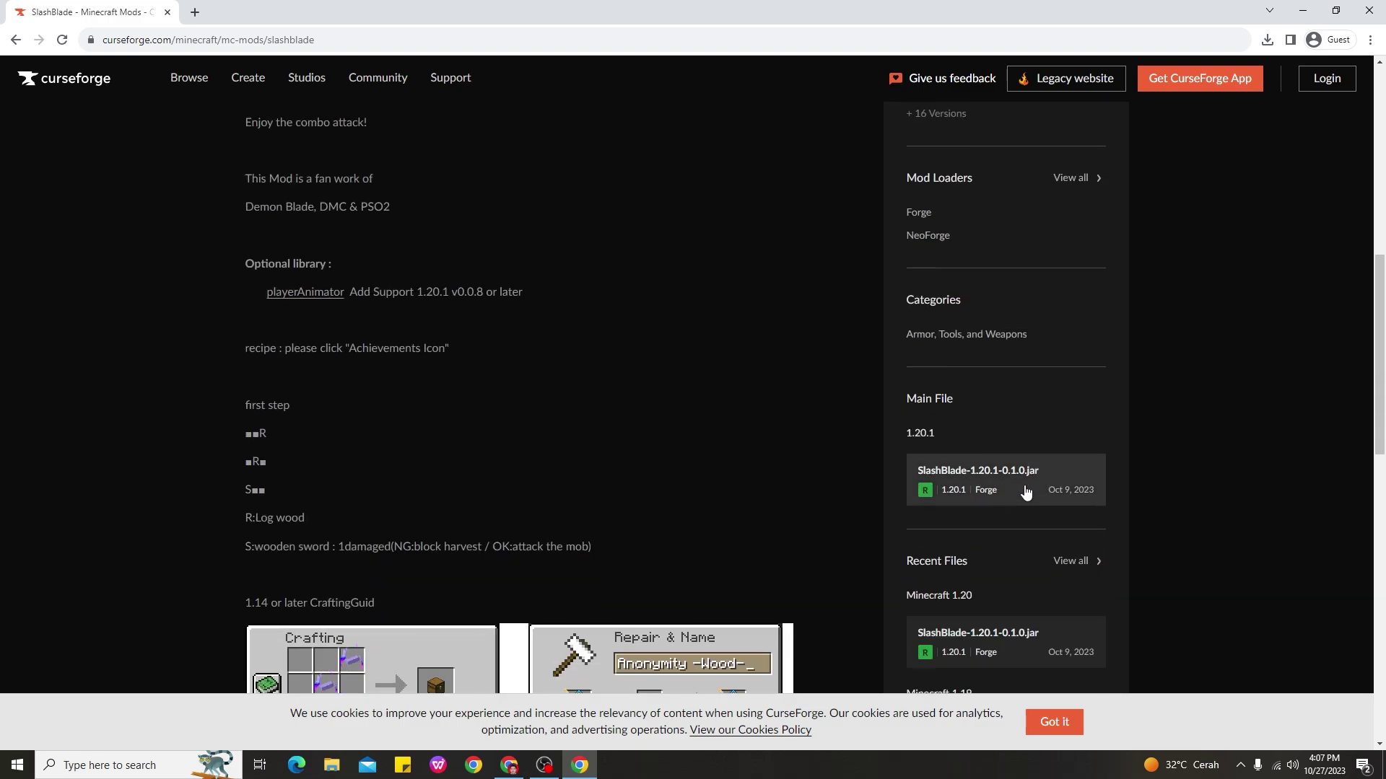
pyautogui.scroll(-2, 967, 480)
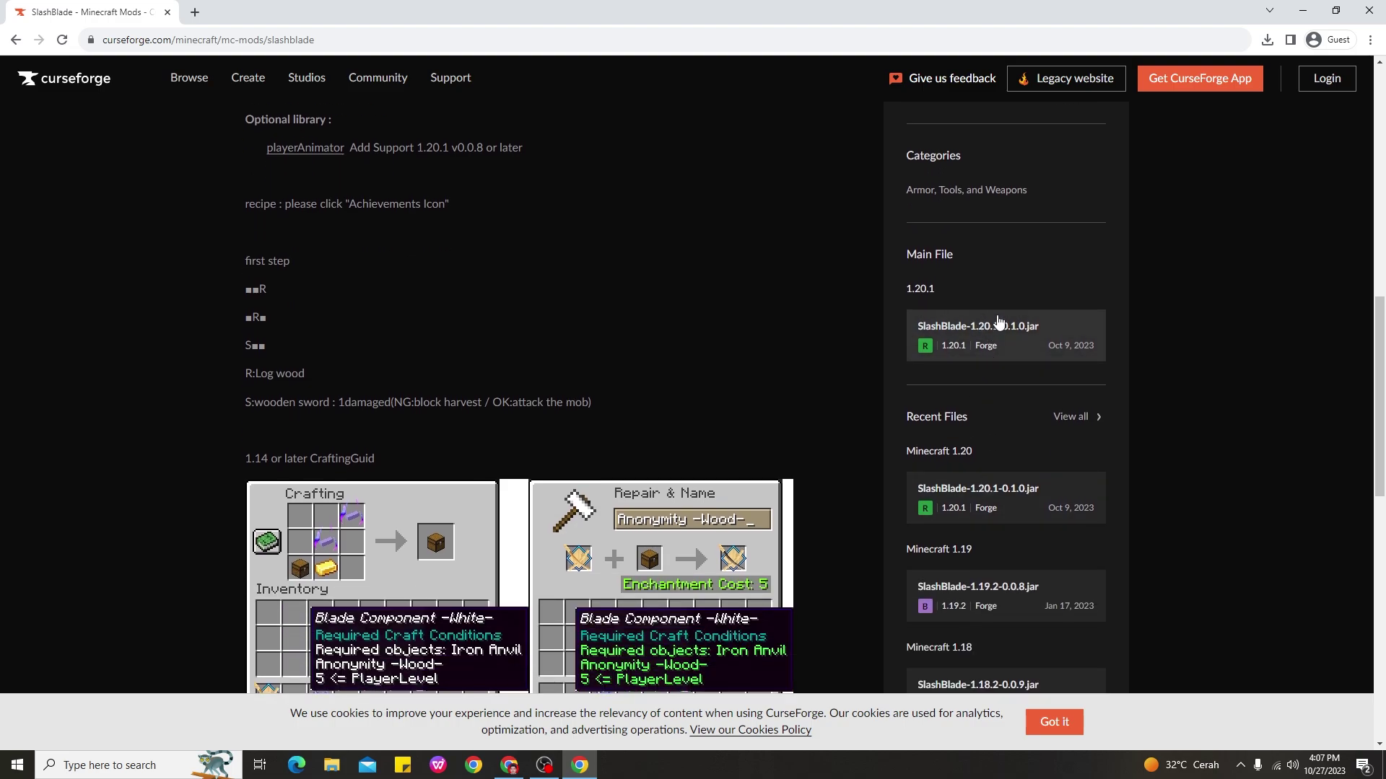
# Step: Download SlashBlade-1.20.1-0.1.0.jar, then find the optional playerAnimator library note in the description
pyautogui.click(972, 488)
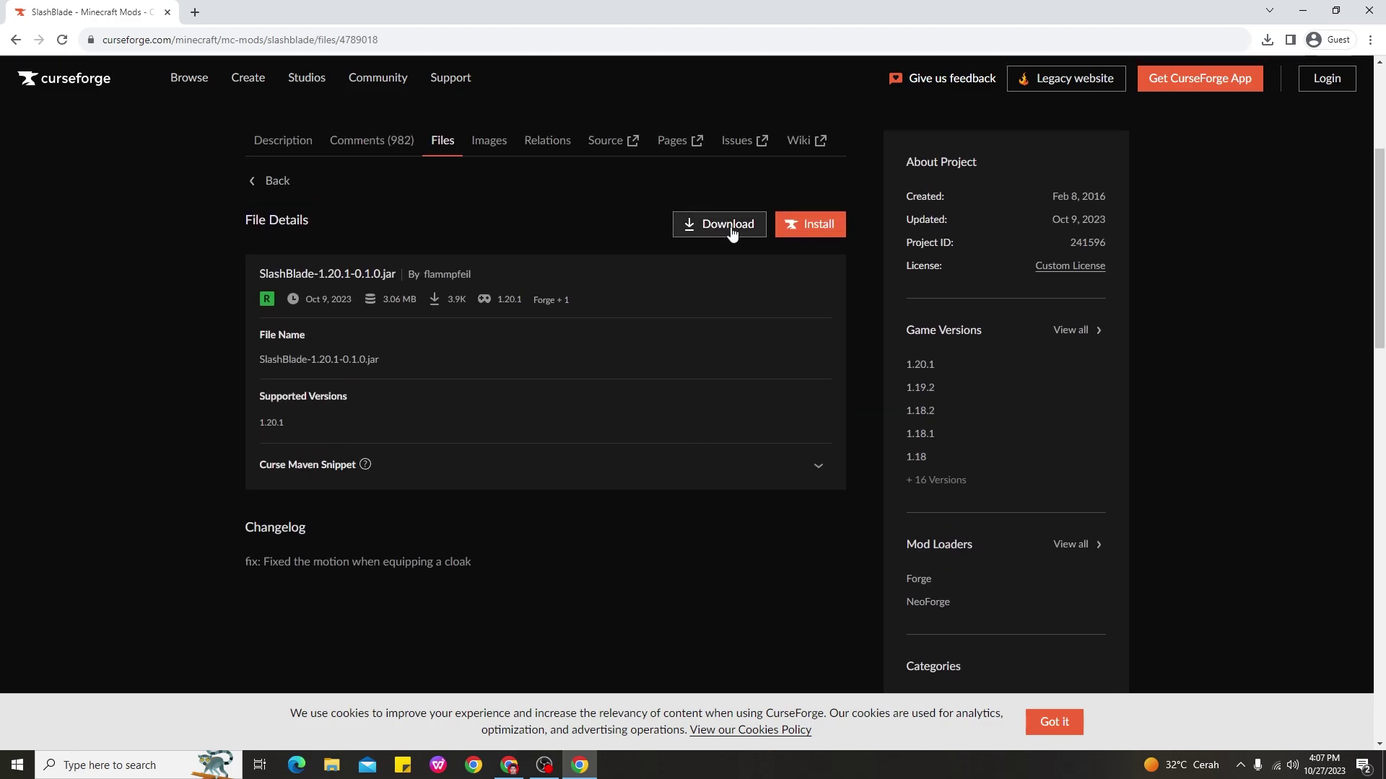
pyautogui.click(725, 225)
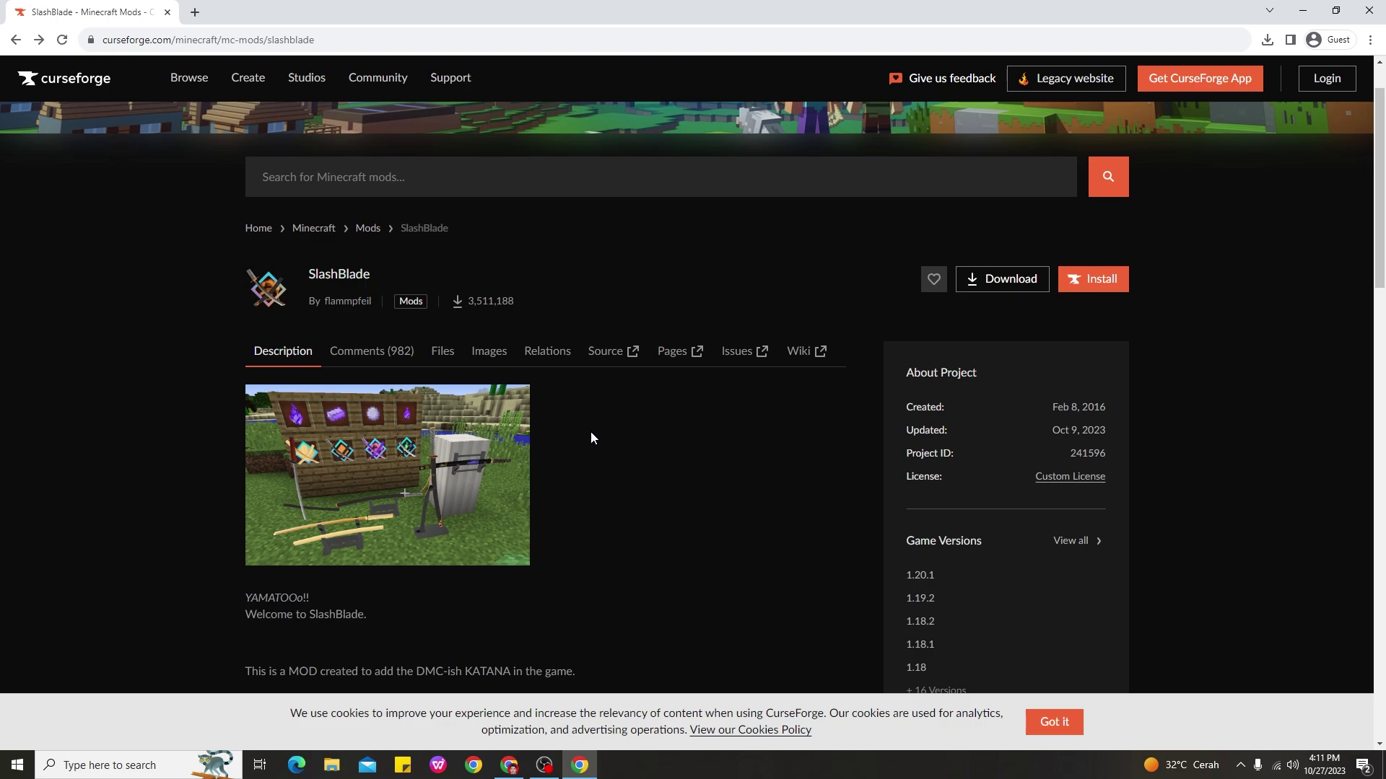
pyautogui.scroll(-8, 590, 432)
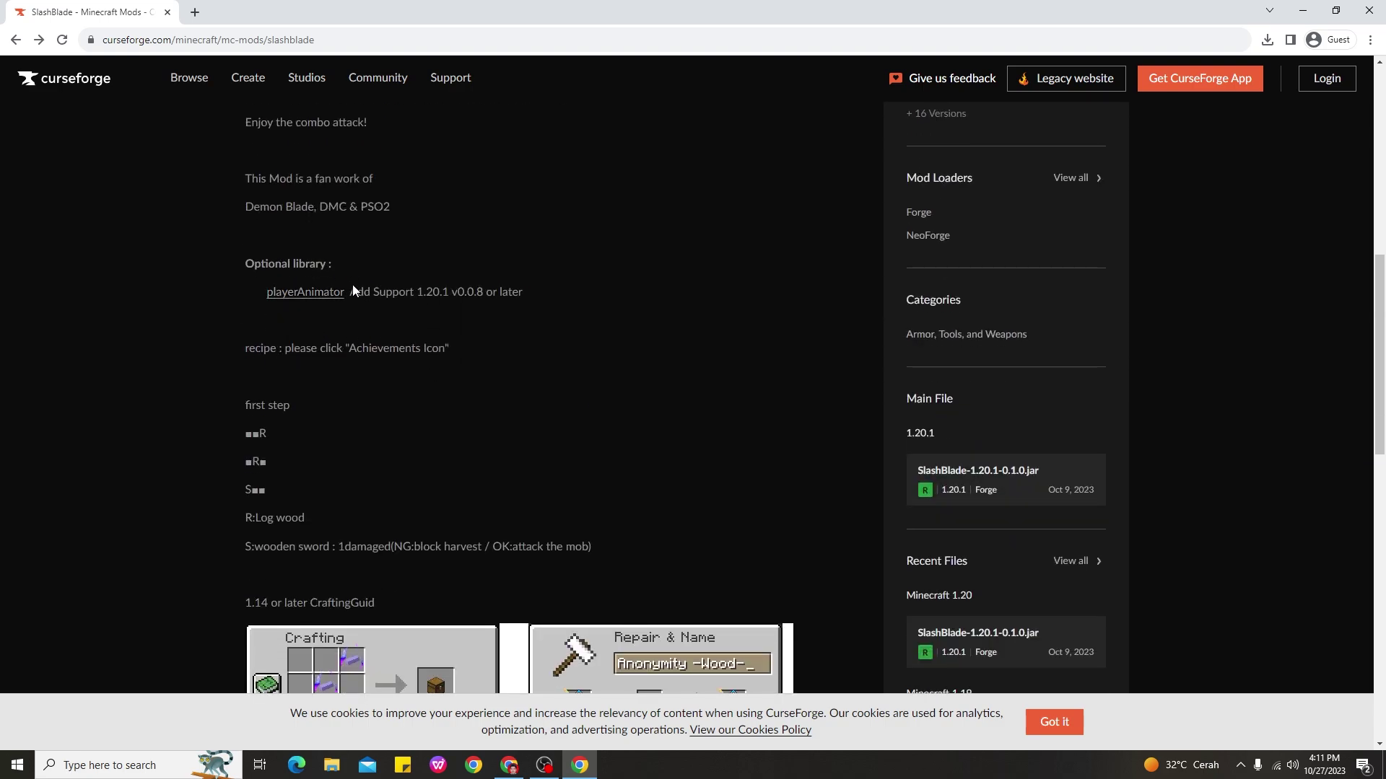
# Step: Download the Forge 1.20.1 playerAnimator jar from its CurseForge files list
pyautogui.click(310, 299)
pyautogui.scroll(-4, 862, 414)
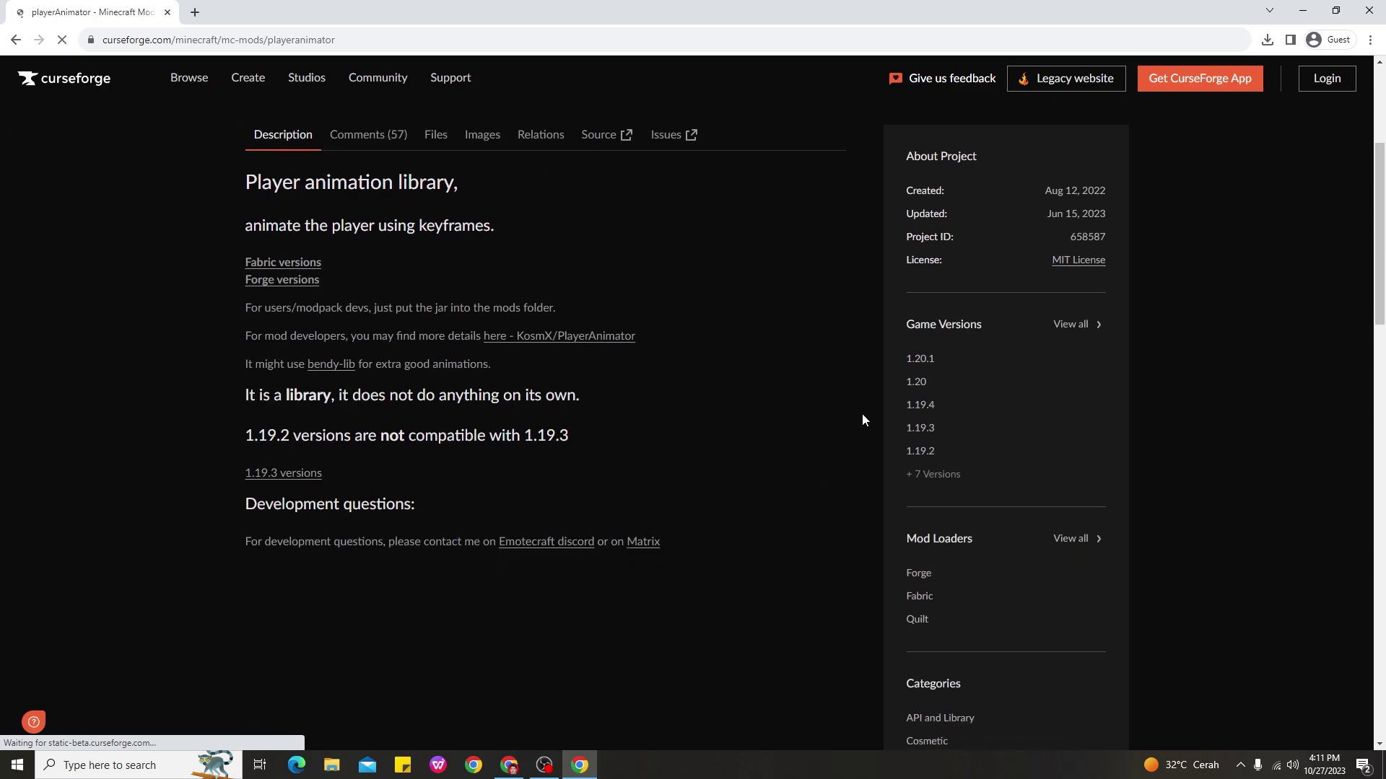
pyautogui.click(907, 359)
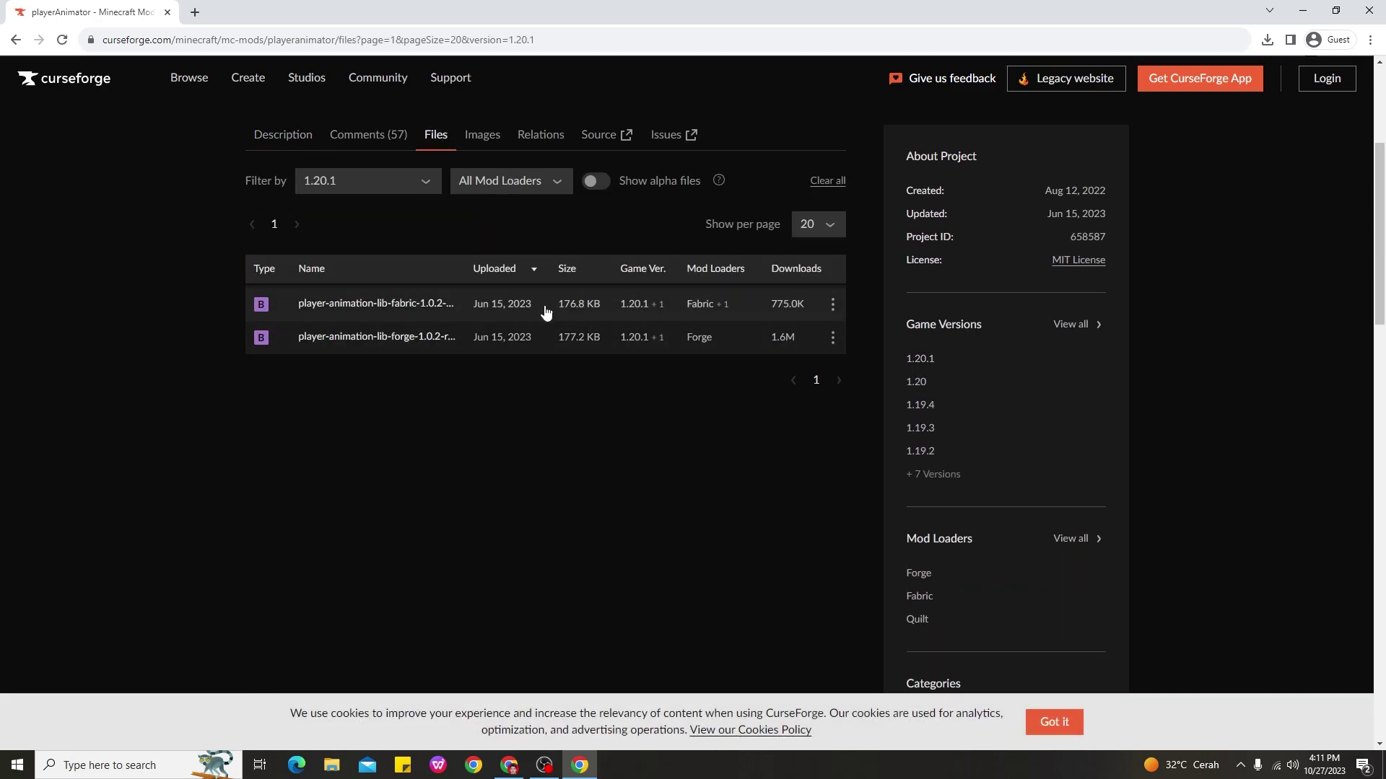
pyautogui.moveTo(635, 321)
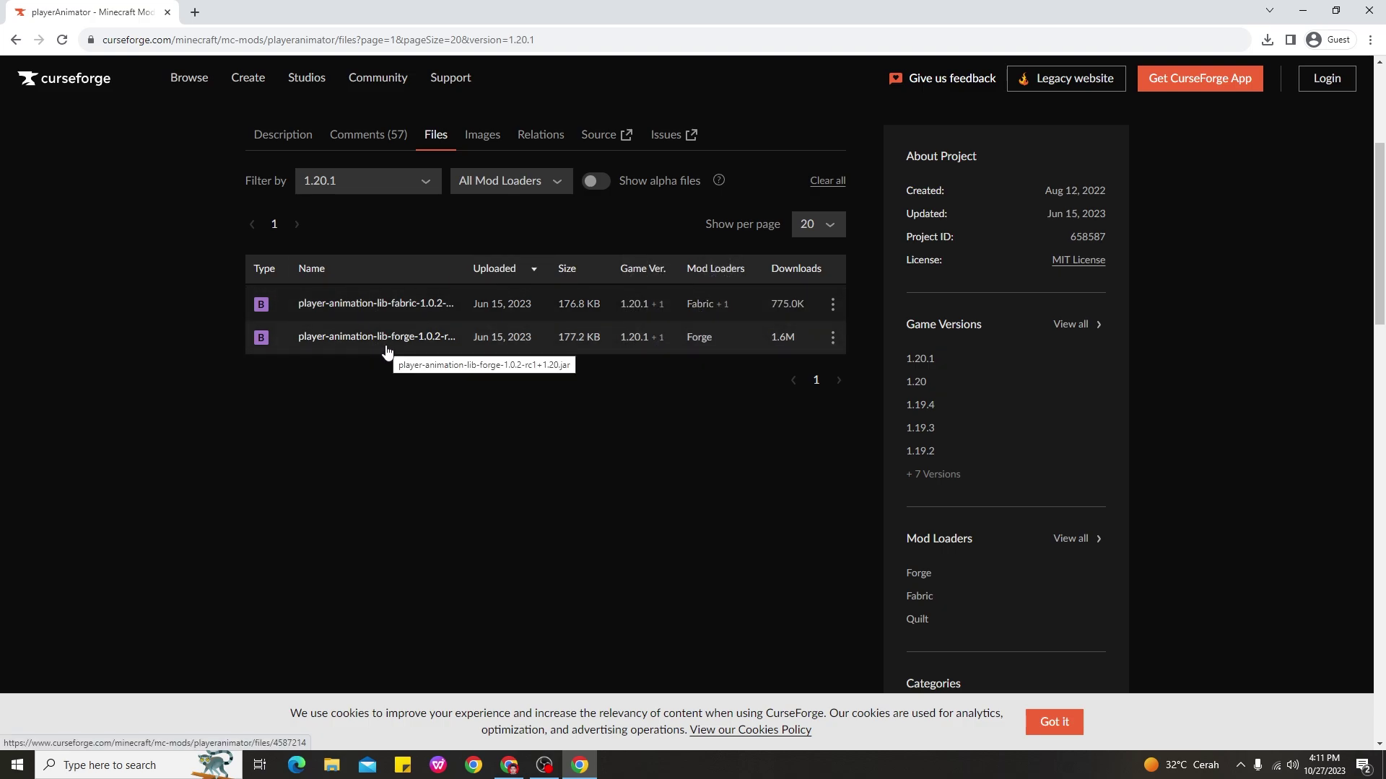
pyautogui.click(459, 340)
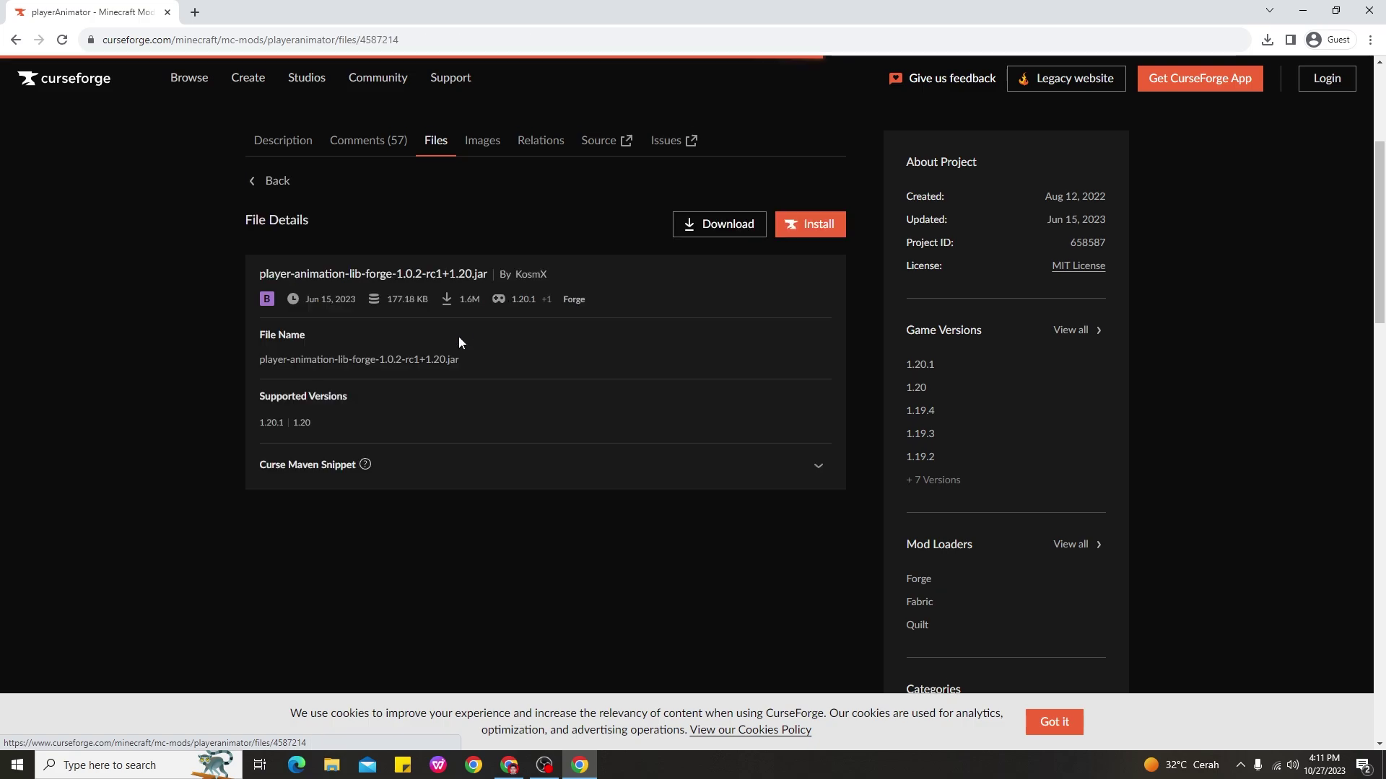
pyautogui.click(717, 225)
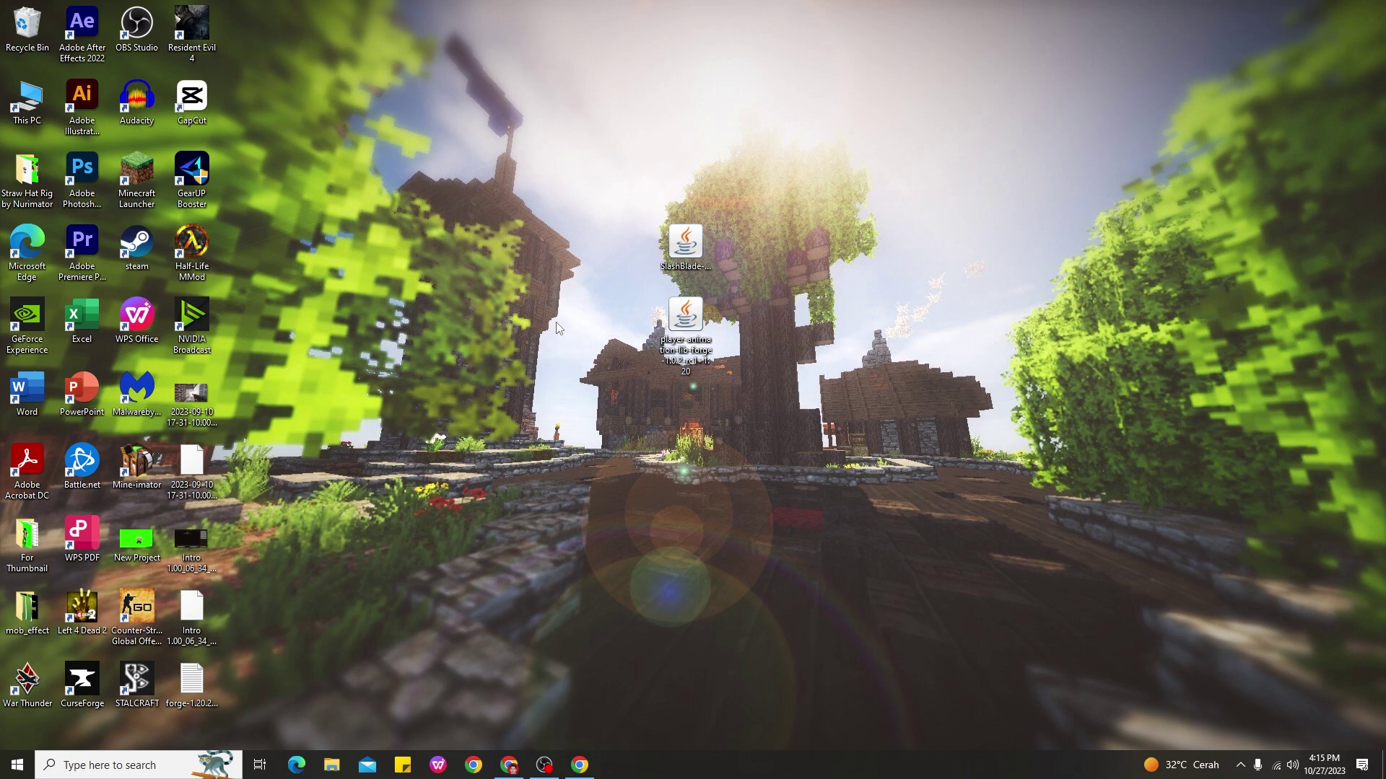
pyautogui.press('super+r')
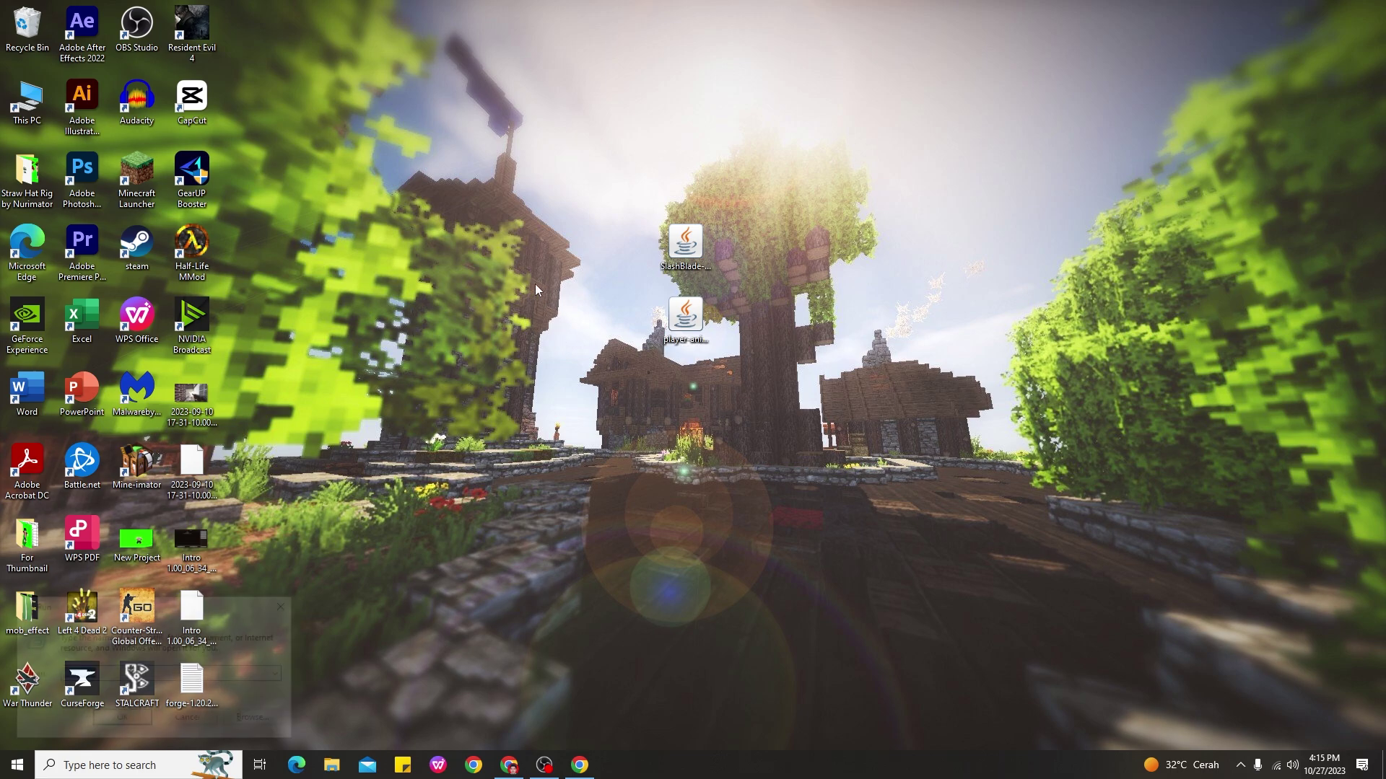
# Step: Open %appdata% and go to Roaming > .minecraft > mods in File Explorer
pyautogui.press('Return')
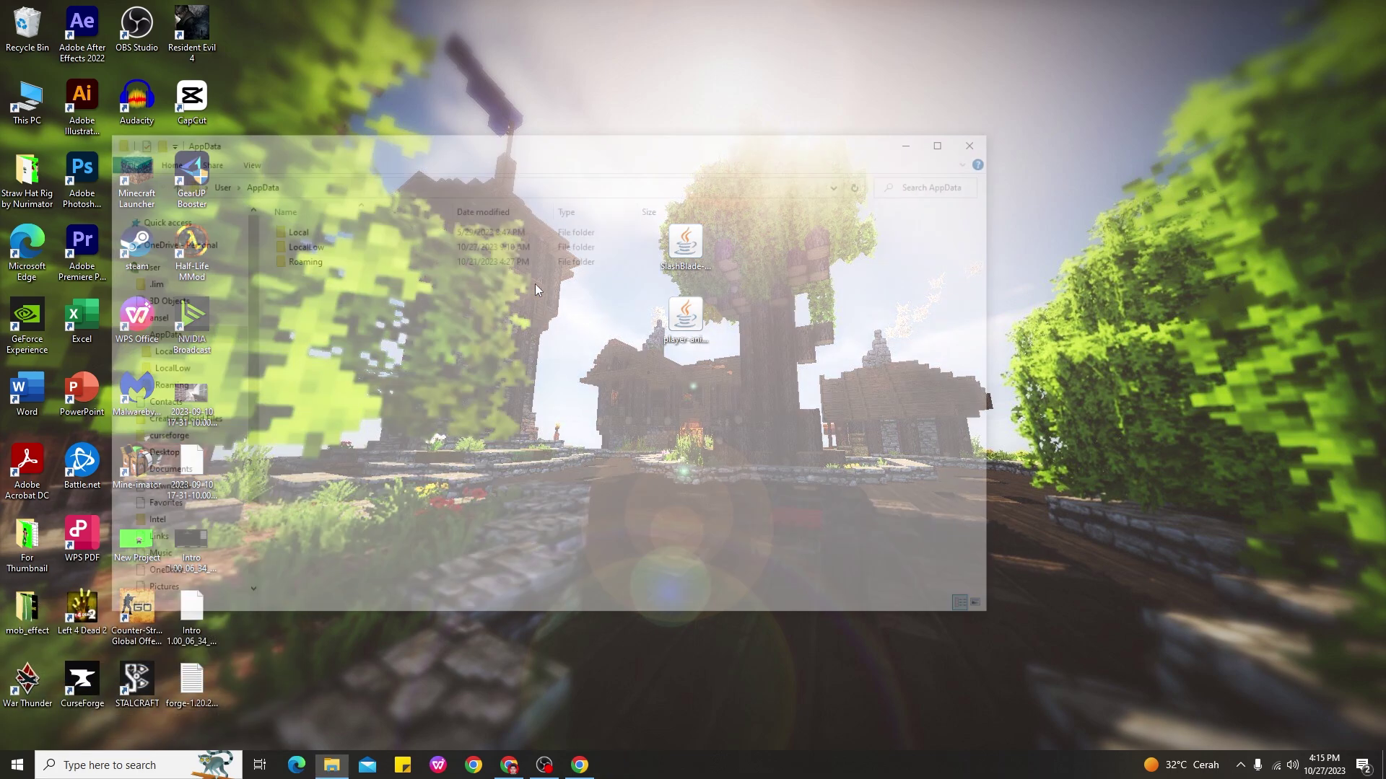
pyautogui.doubleClick(299, 260)
pyautogui.doubleClick(297, 244)
pyautogui.scroll(-2, 297, 288)
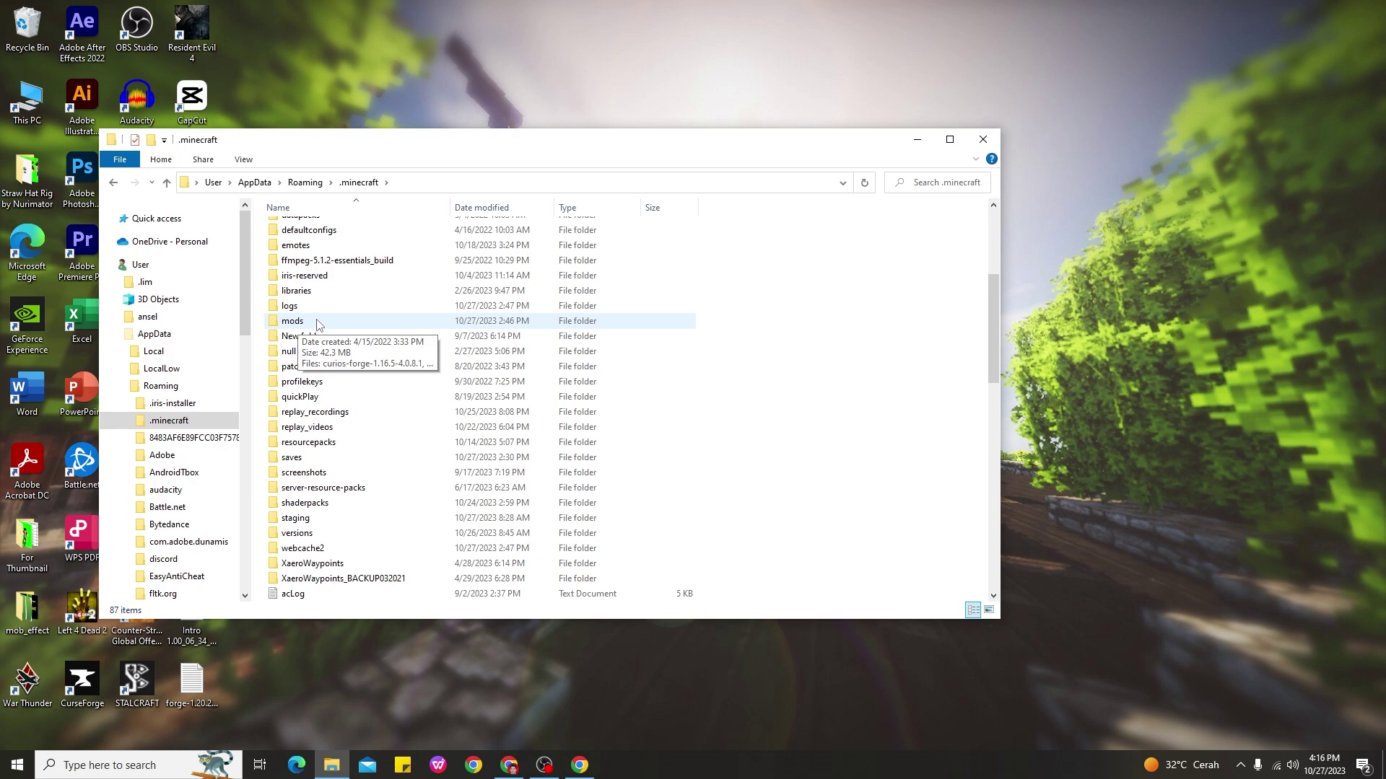
pyautogui.doubleClick(316, 323)
# Step: Drag the SlashBlade and playerAnimator jars from the desktop into the mods folder, then close it
pyautogui.moveTo(525, 150); pyautogui.dragTo(887, 151)
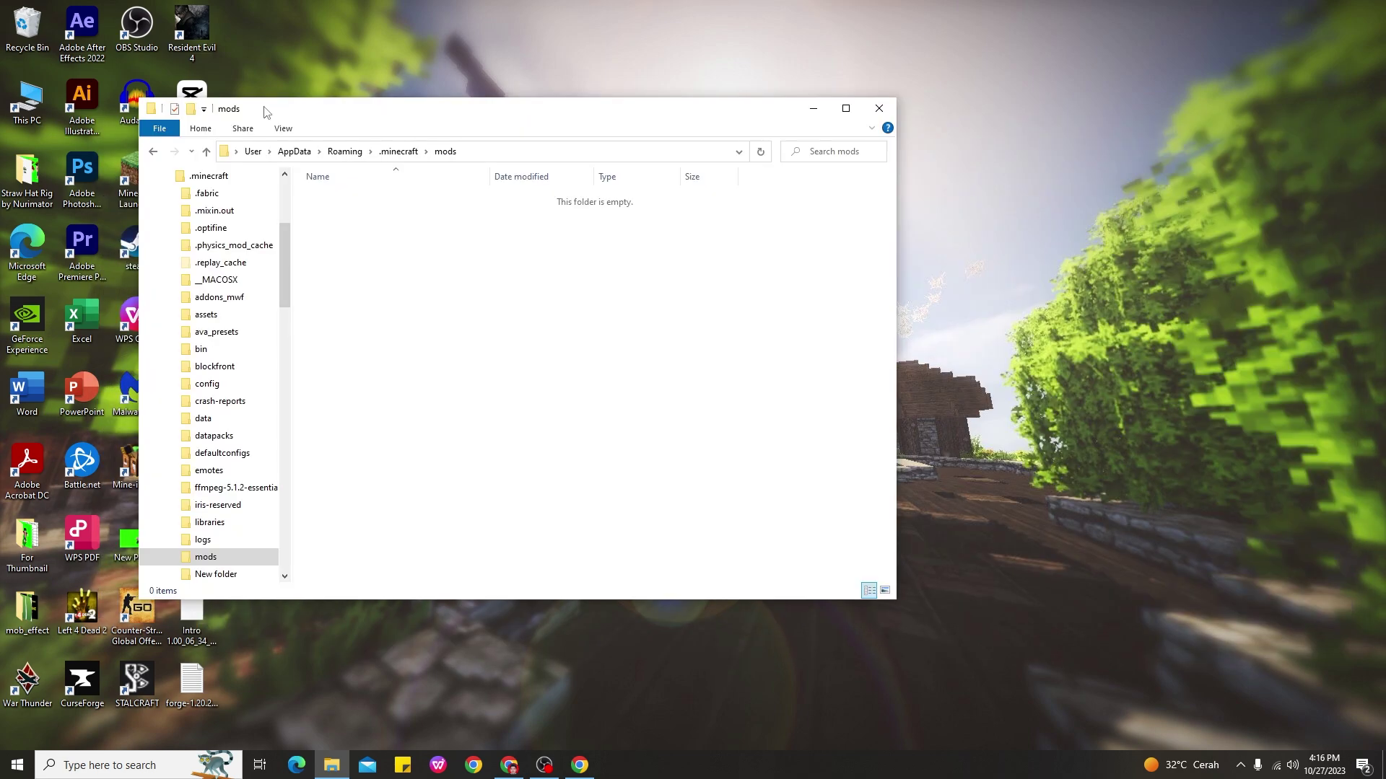
pyautogui.moveTo(264, 111); pyautogui.dragTo(849, 92)
pyautogui.moveTo(625, 209); pyautogui.dragTo(718, 379)
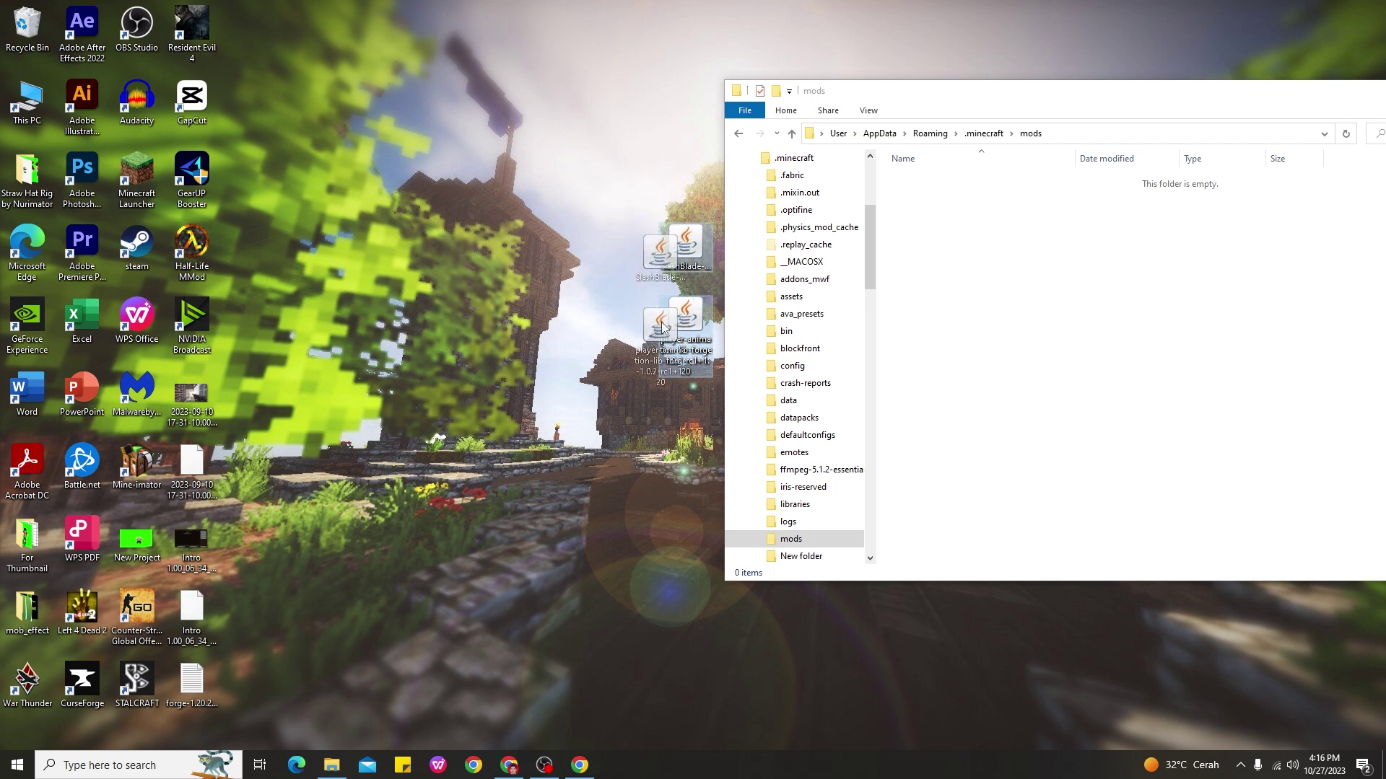
pyautogui.moveTo(700, 319); pyautogui.dragTo(1000, 345)
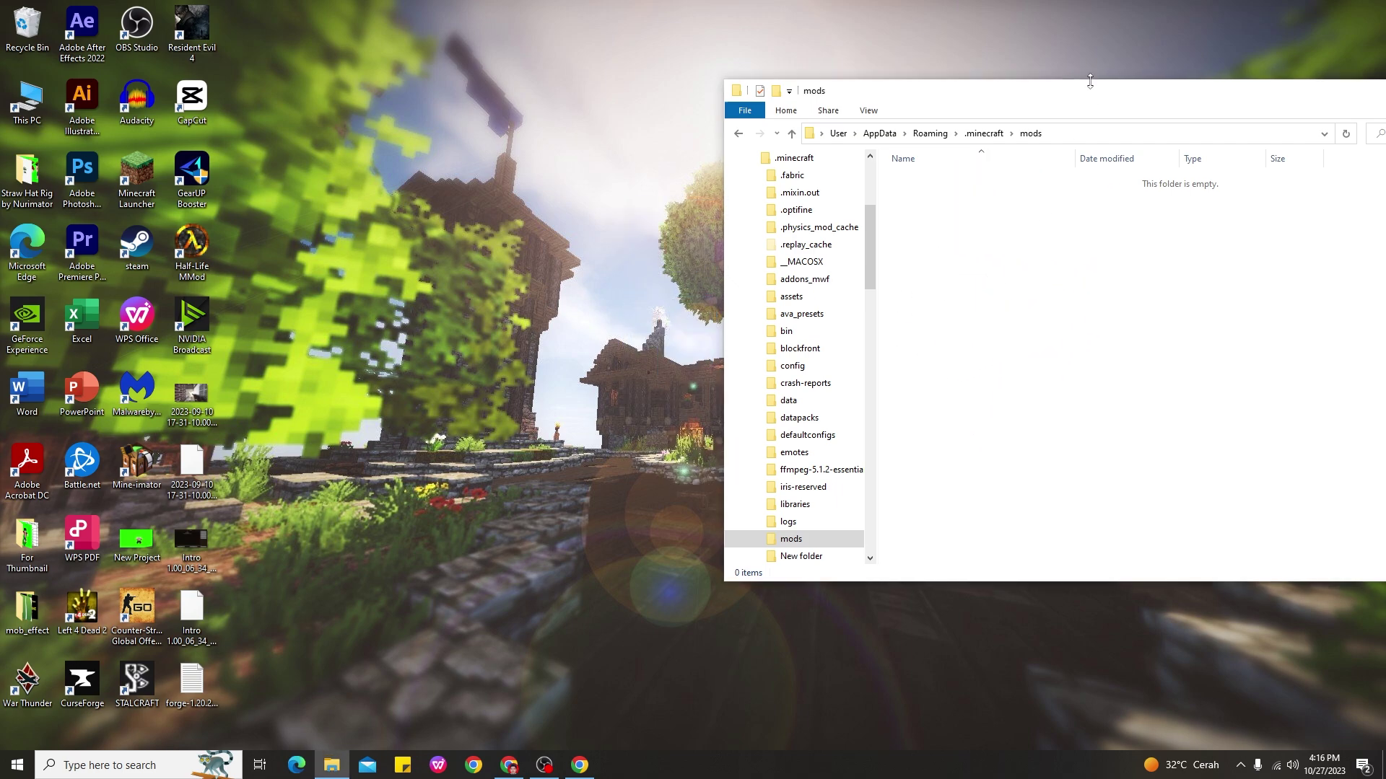
pyautogui.moveTo(1066, 91); pyautogui.dragTo(746, 103)
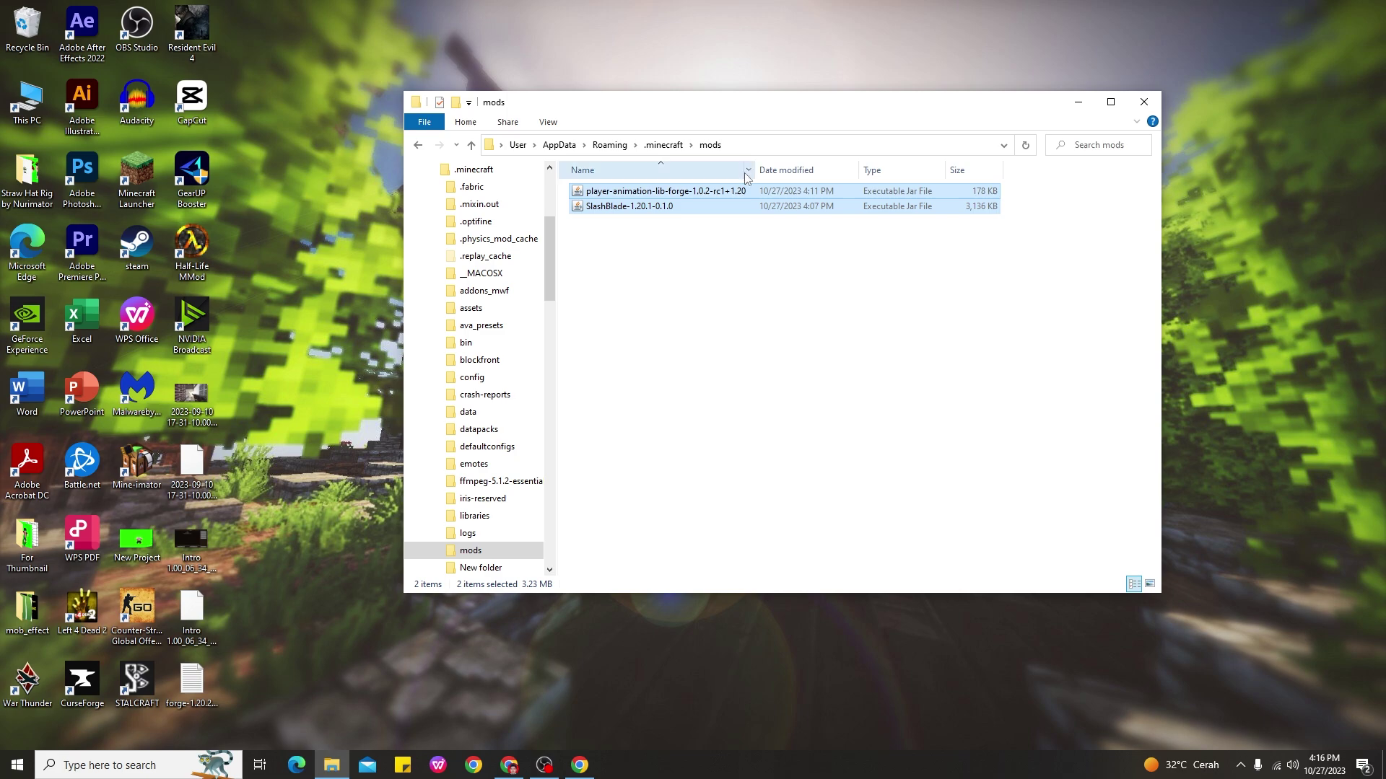
pyautogui.click(1144, 102)
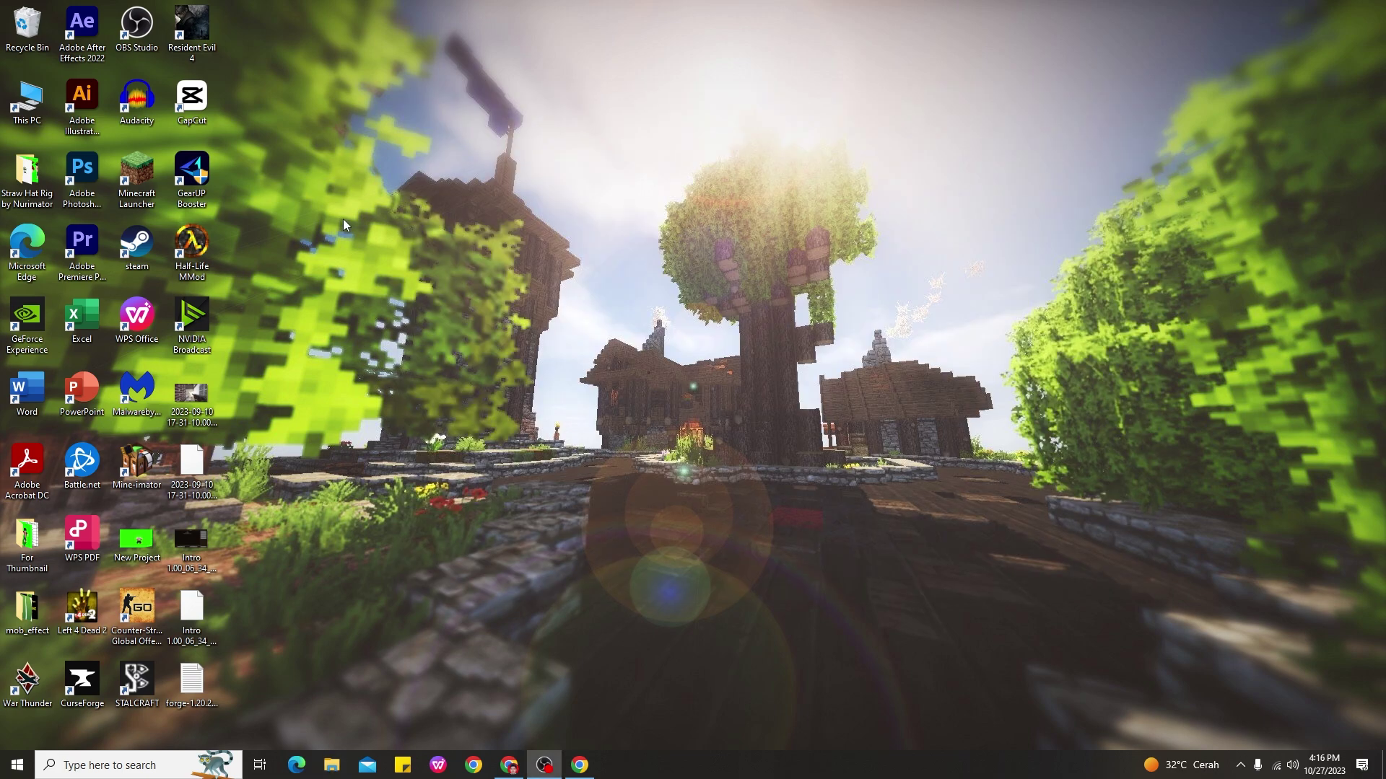
# Step: Start the Minecraft Launcher and play the forge 1.20.1-forge-47.2.1 installation
pyautogui.doubleClick(137, 179)
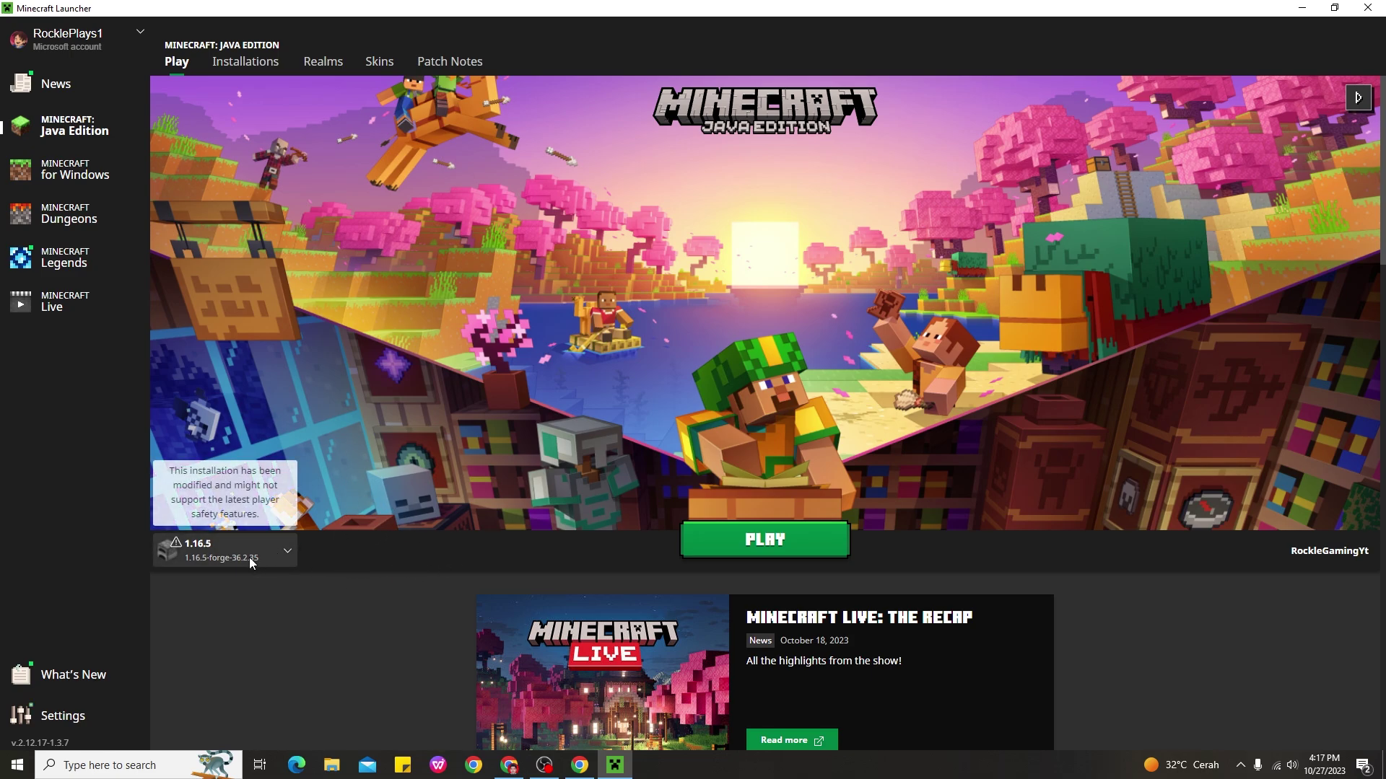
pyautogui.click(271, 553)
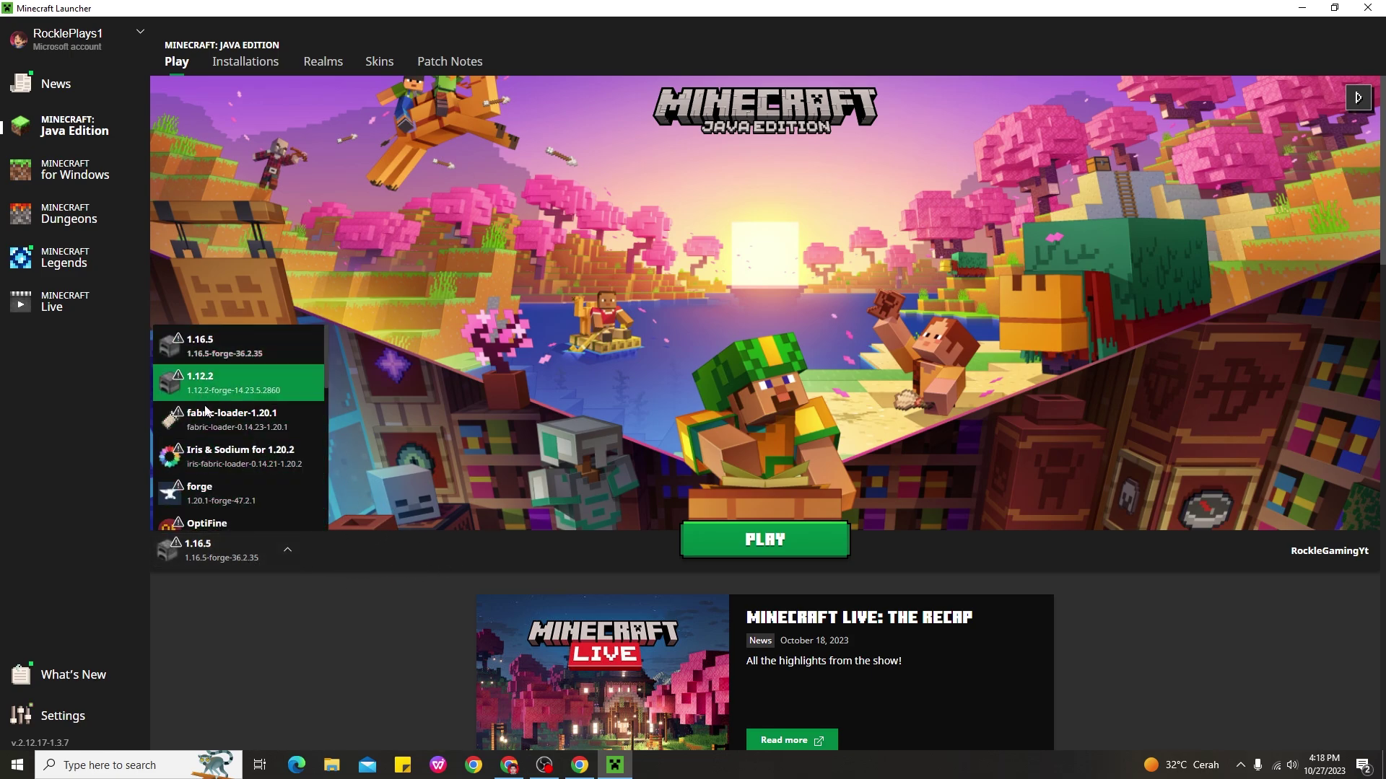
pyautogui.click(213, 501)
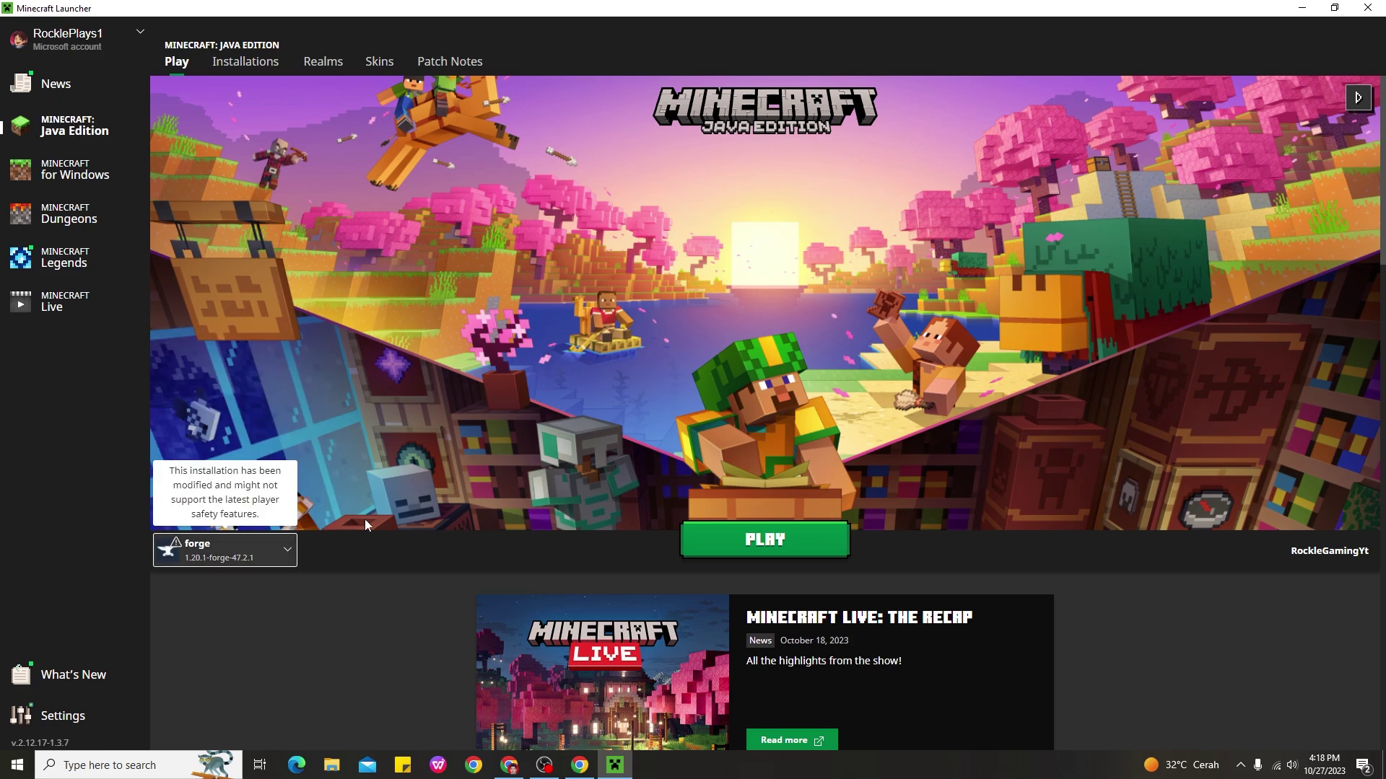
pyautogui.click(764, 541)
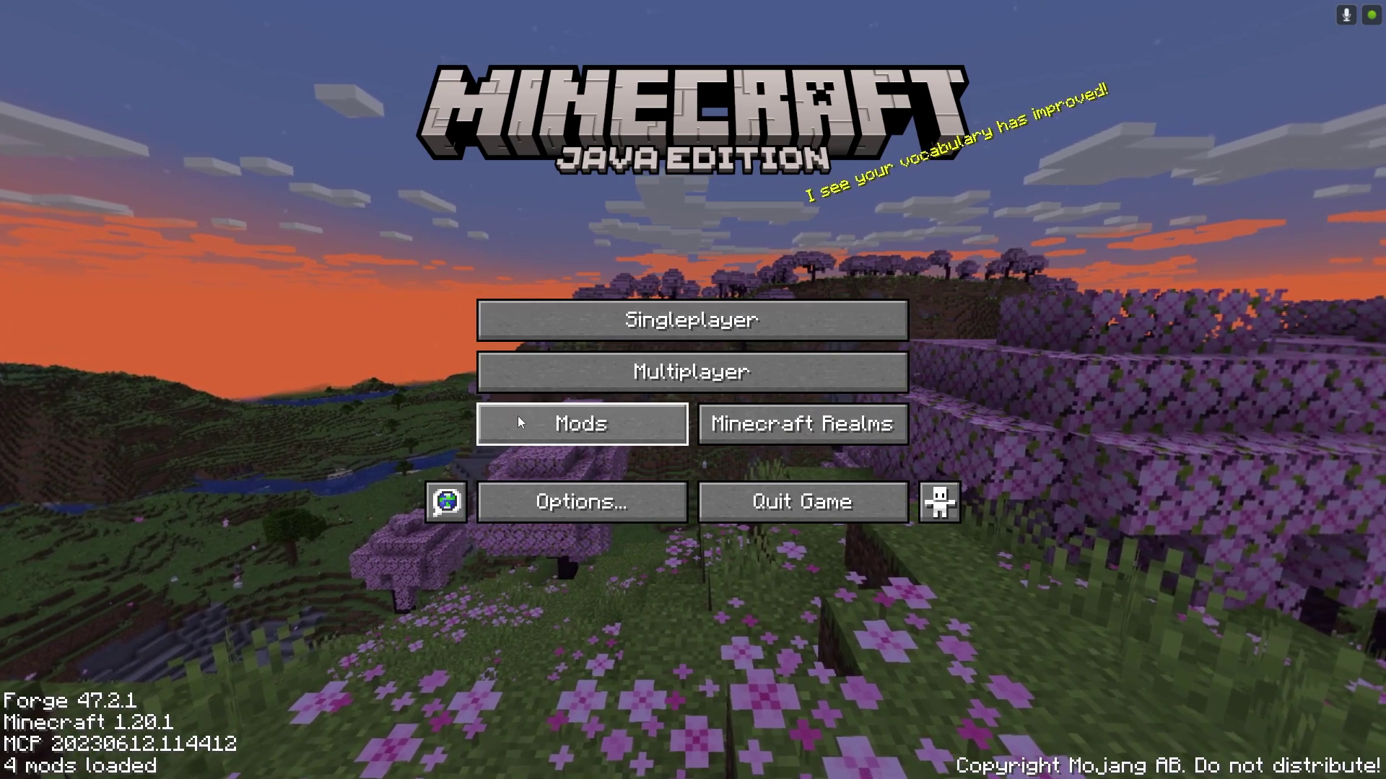
# Step: Check Slash Blade 0.1.0 in the Mods list, then return to the title screen
pyautogui.click(582, 431)
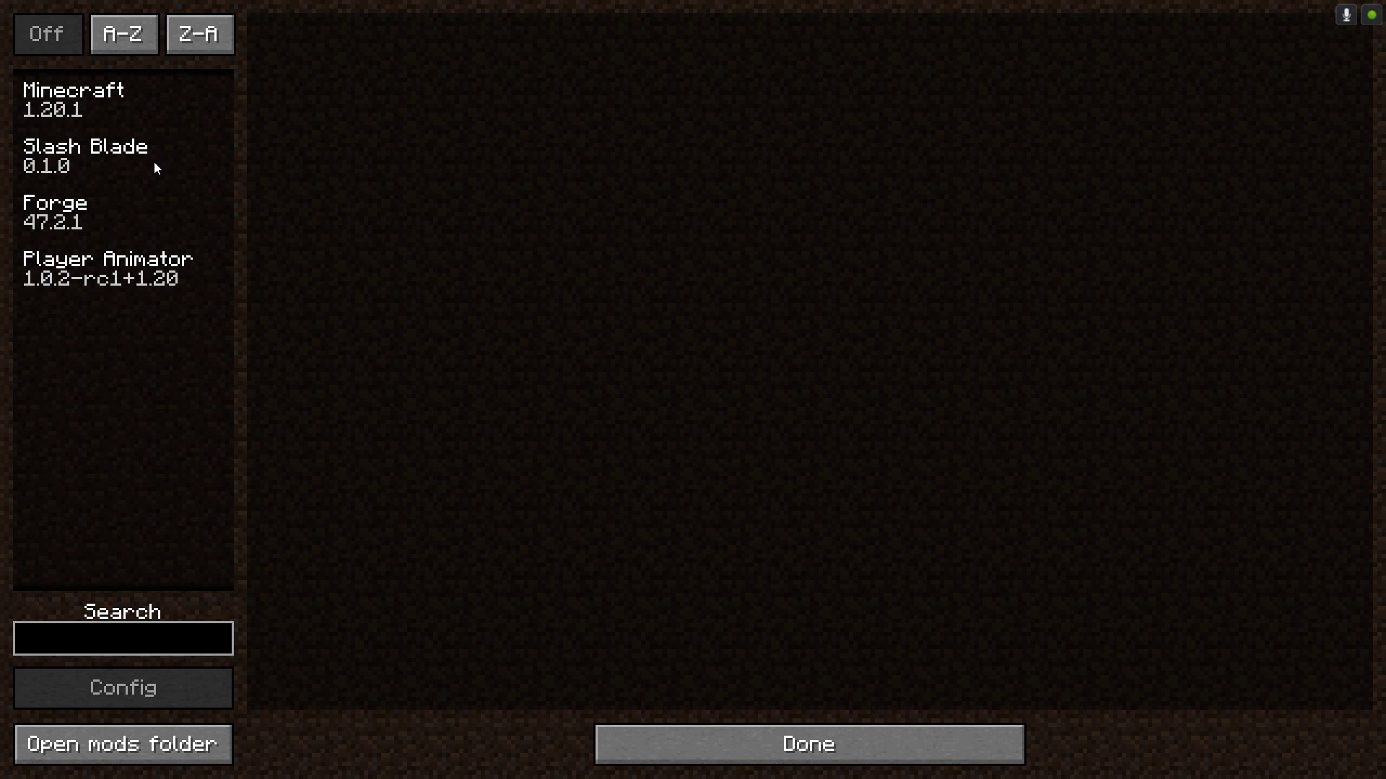
pyautogui.click(119, 159)
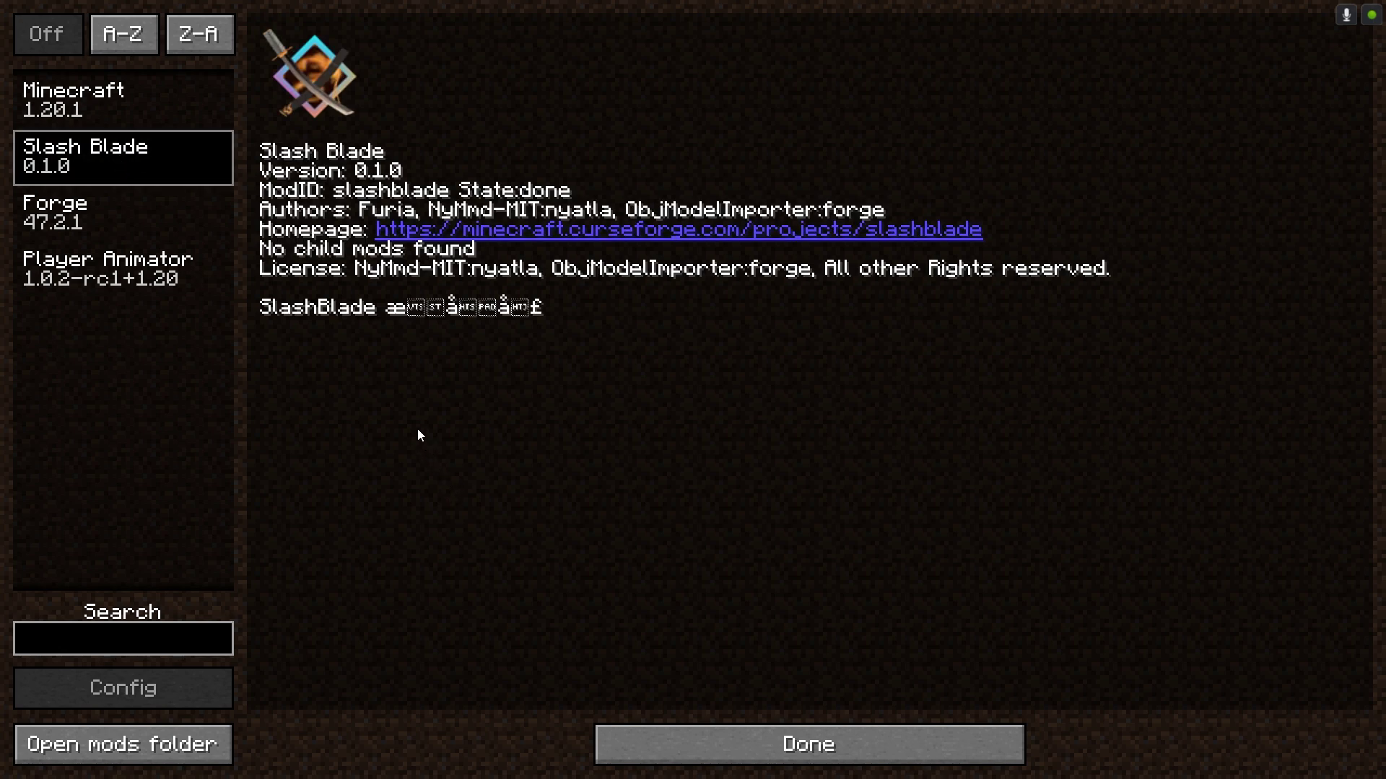
pyautogui.click(754, 729)
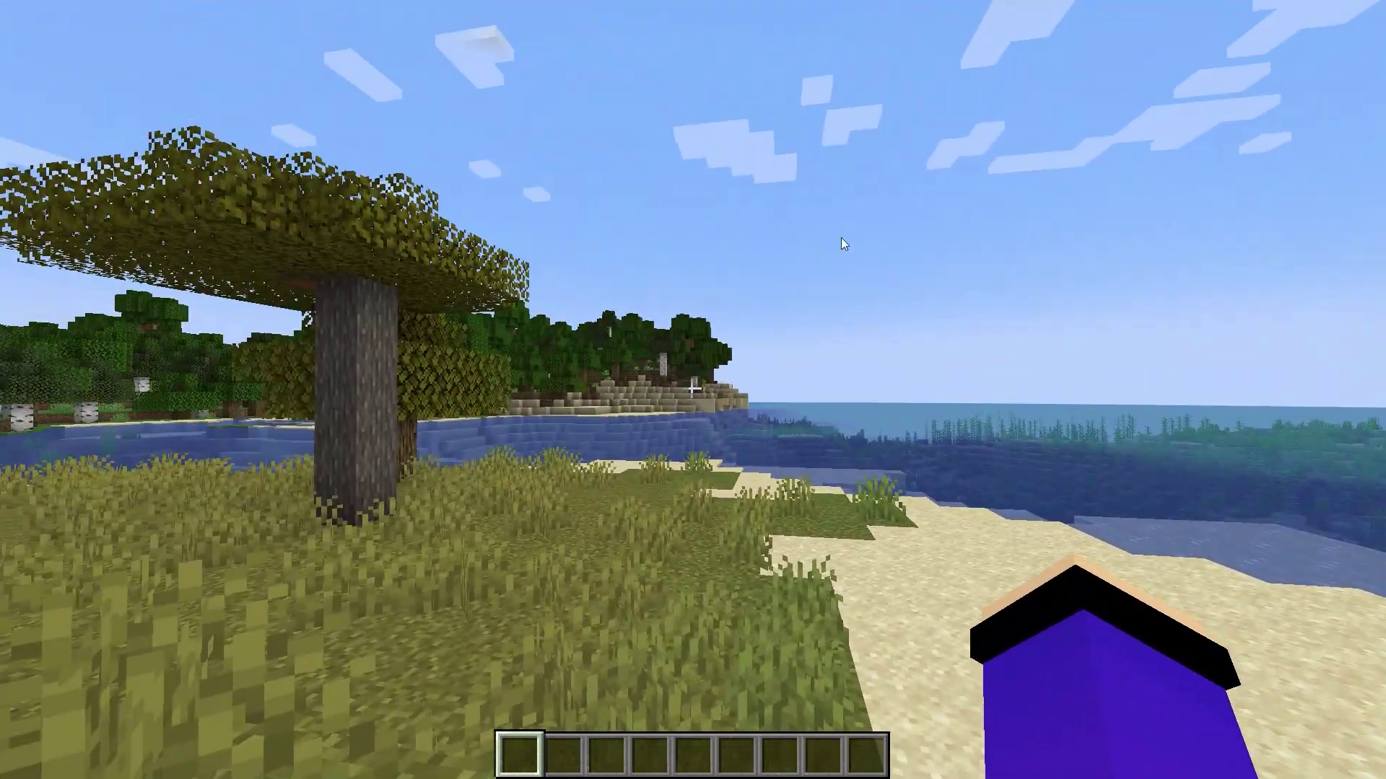
# Step: Add the Blade Stand and Blade Wall Rack from the slashblade creative tab to the hotbar
pyautogui.press('e')
pyautogui.click(879, 161)
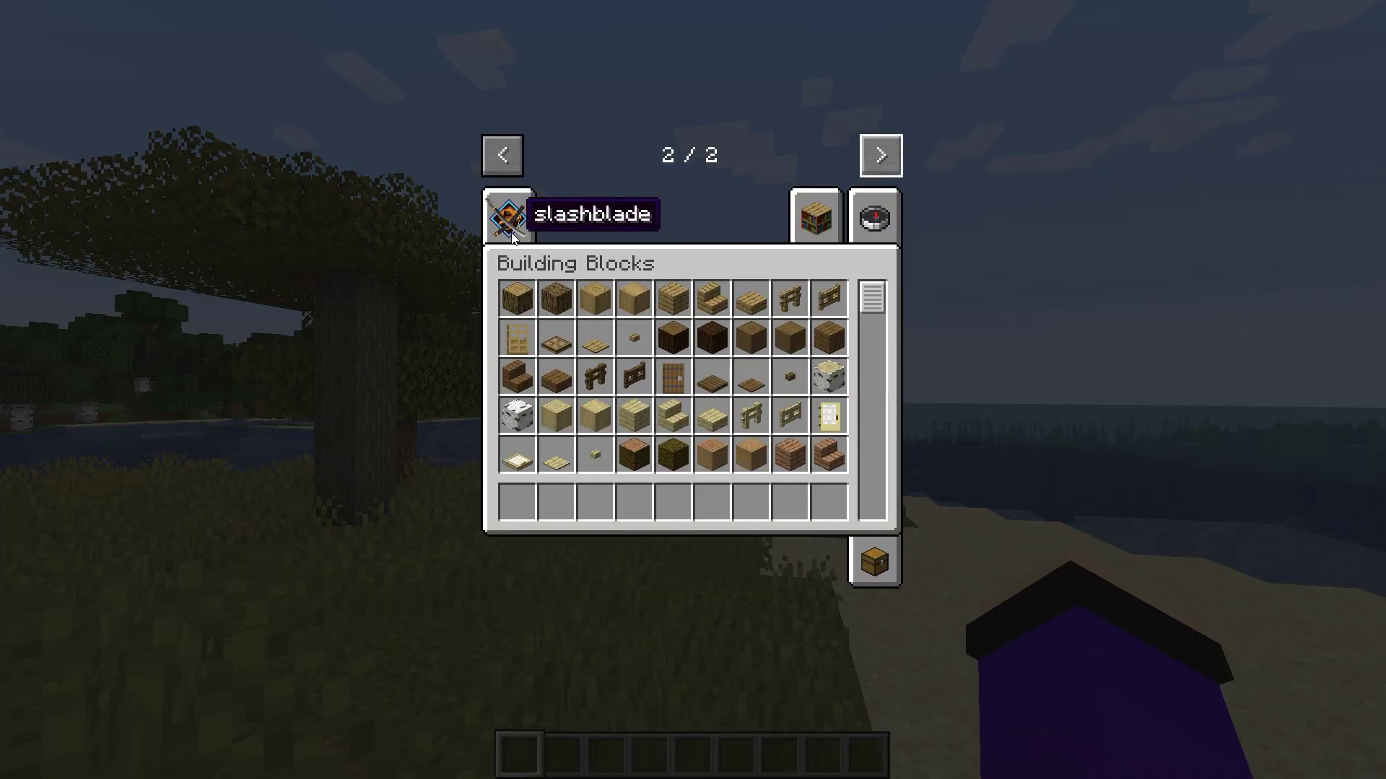
pyautogui.click(507, 235)
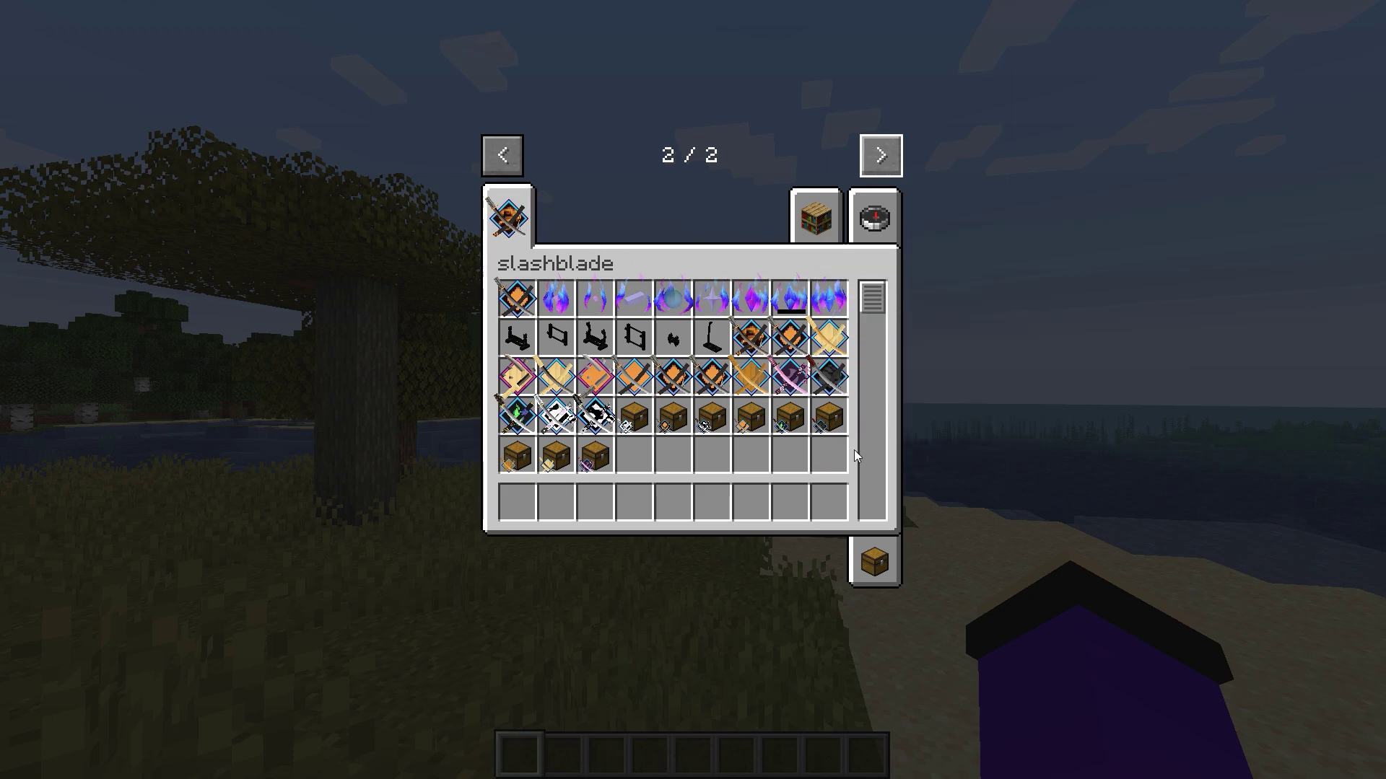
pyautogui.keyDown('shift'); pyautogui.click(513, 340); pyautogui.keyUp('shift')
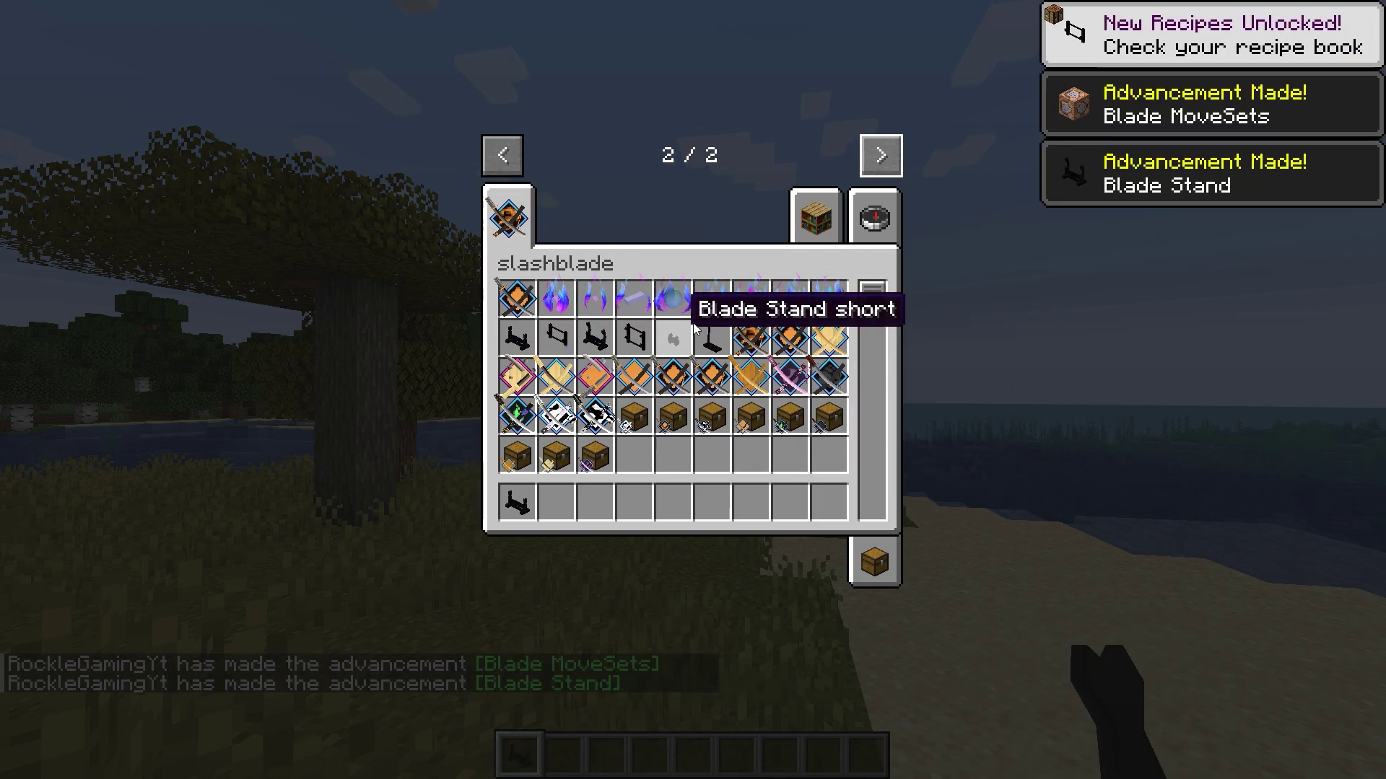
pyautogui.keyDown('shift'); pyautogui.click(570, 337); pyautogui.keyUp('shift')
pyautogui.press('e')
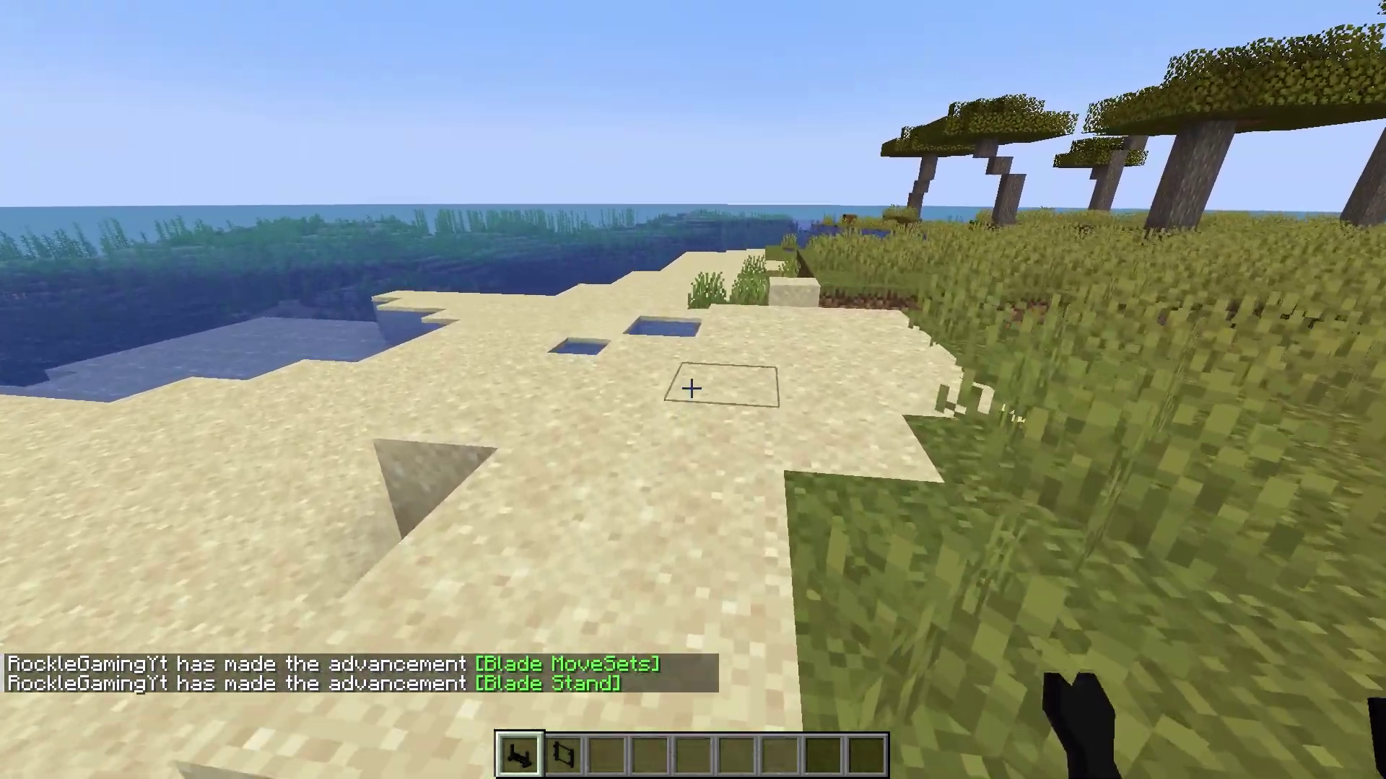
# Step: Place the Blade Stand on the sand and switch to the wall rack
pyautogui.rightClick(691, 389)
pyautogui.press('2')
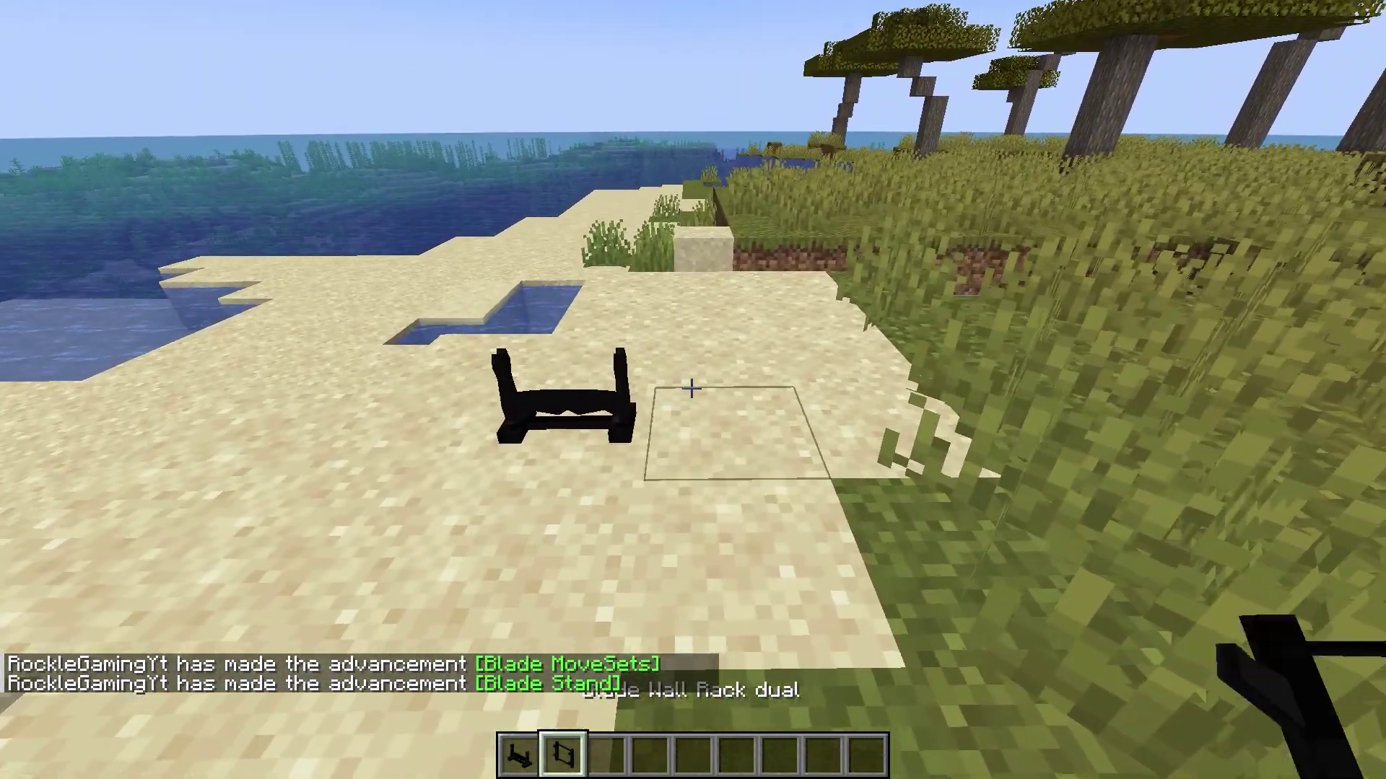
pyautogui.press('e')
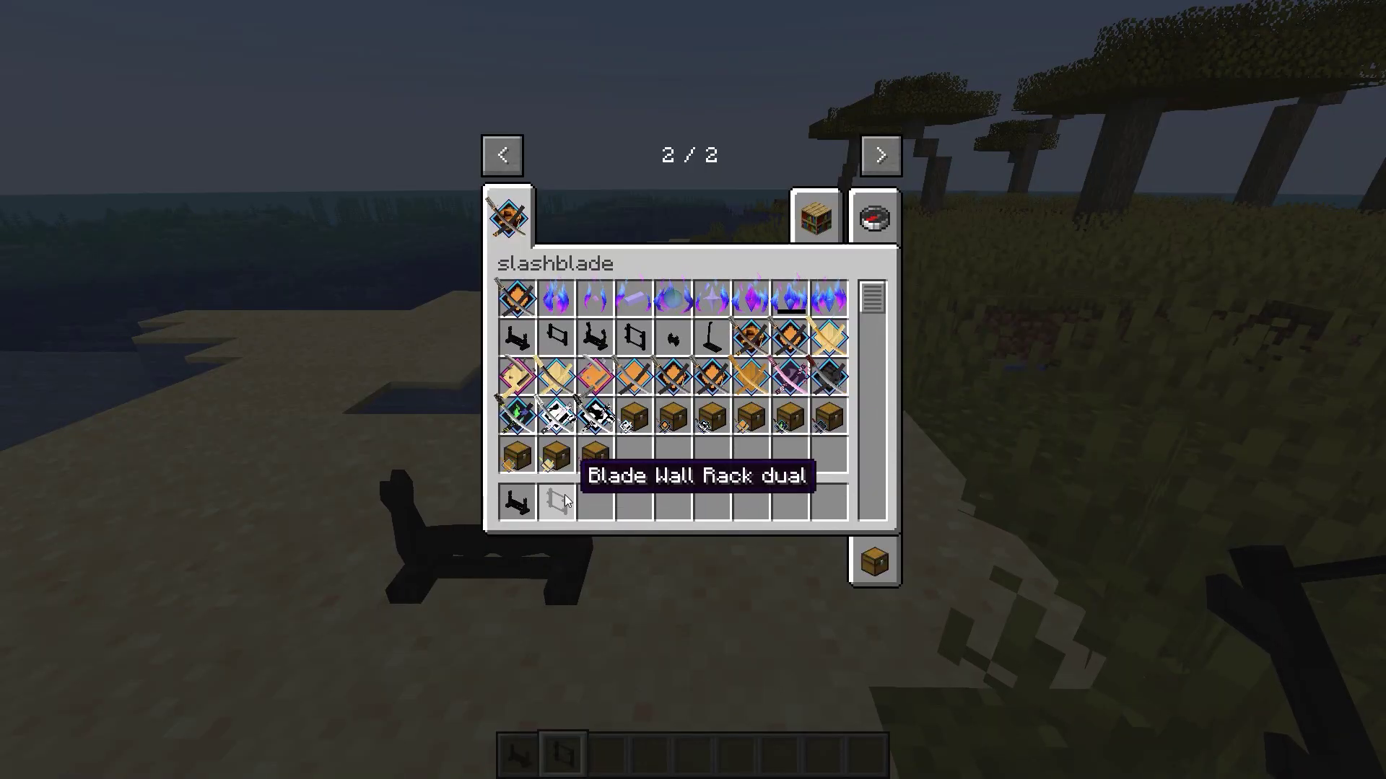
pyautogui.press('e')
# Step: Stack two grass blocks and mount the Blade Wall Rack on them
pyautogui.middleClick(691, 389)
pyautogui.rightClick(691, 389)
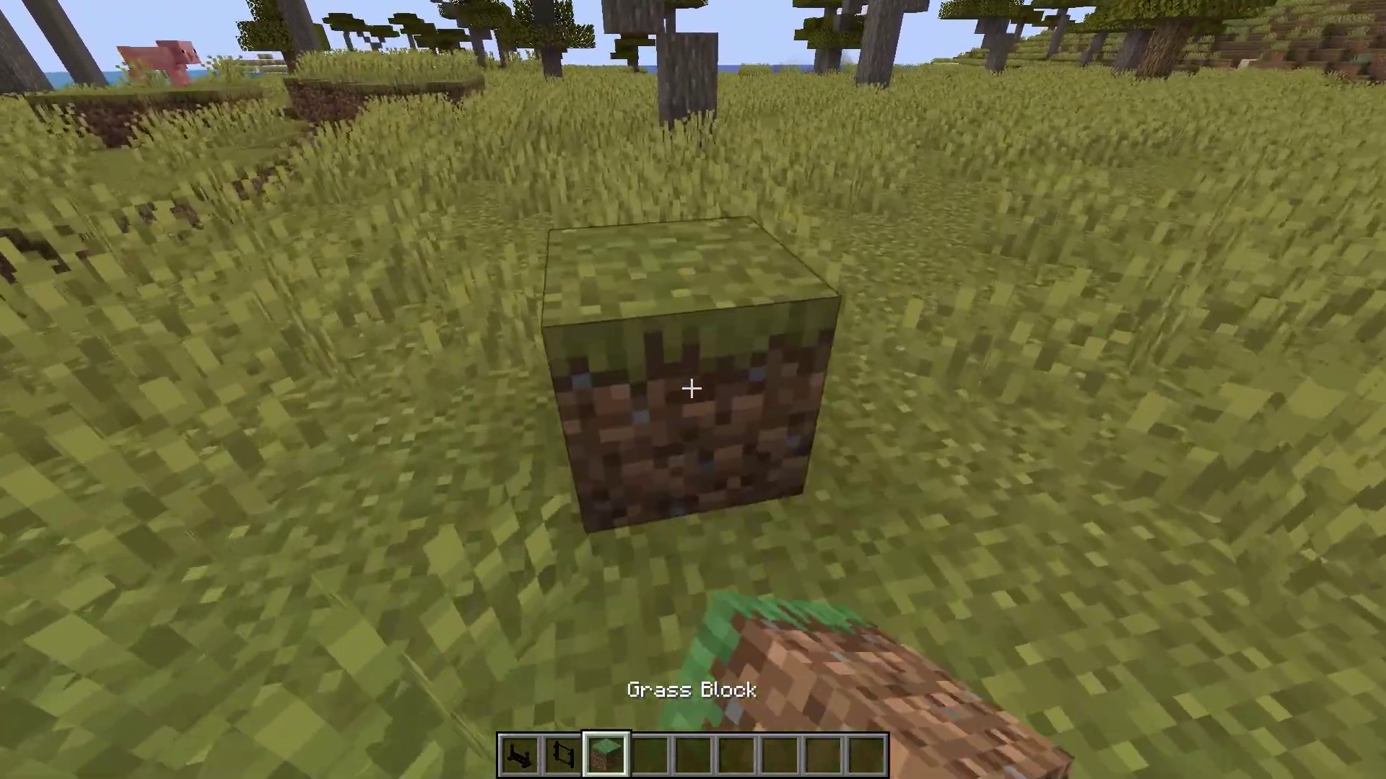
pyautogui.rightClick(692, 389)
pyautogui.press('2')
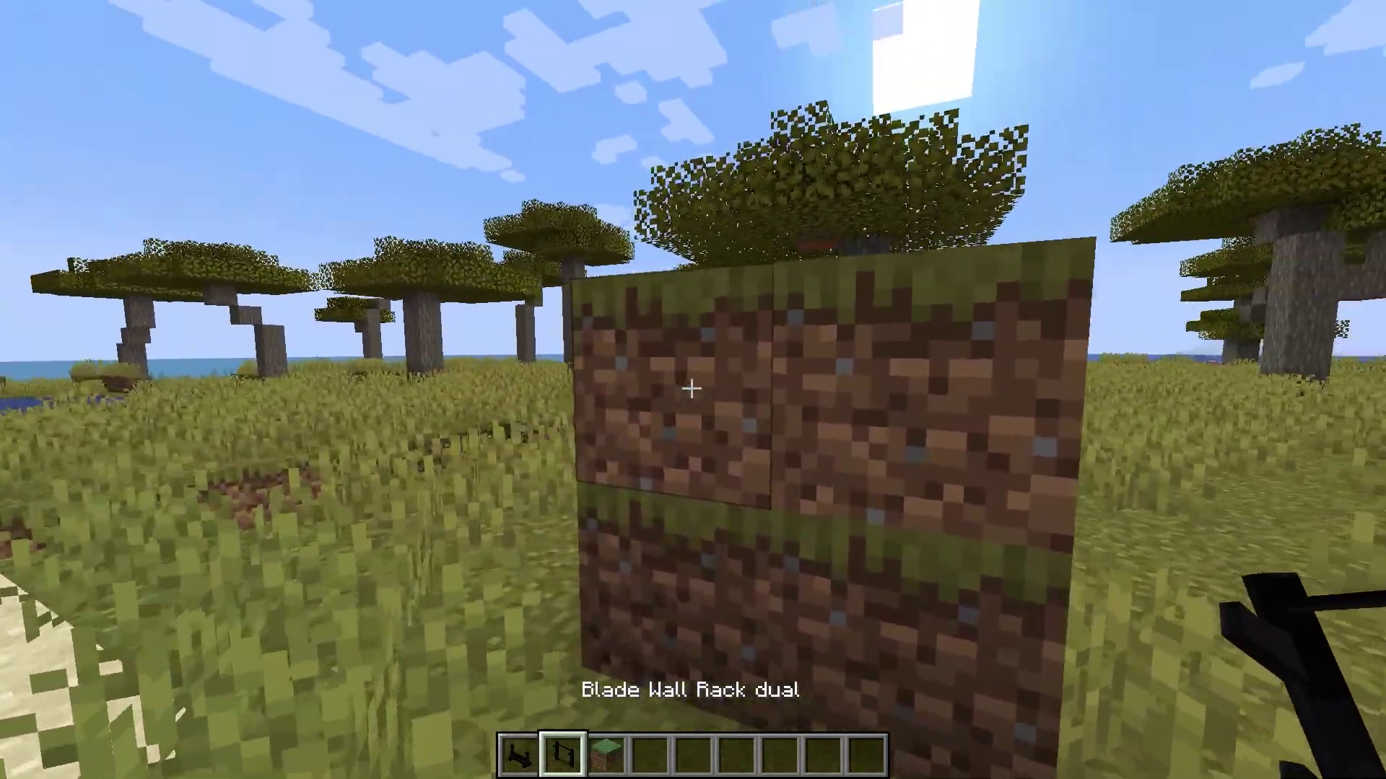
pyautogui.rightClick(692, 389)
# Step: Delete the wall rack from the hotbar and put the Anonymity -Nameless- blade there instead
pyautogui.press('e')
pyautogui.click(574, 488)
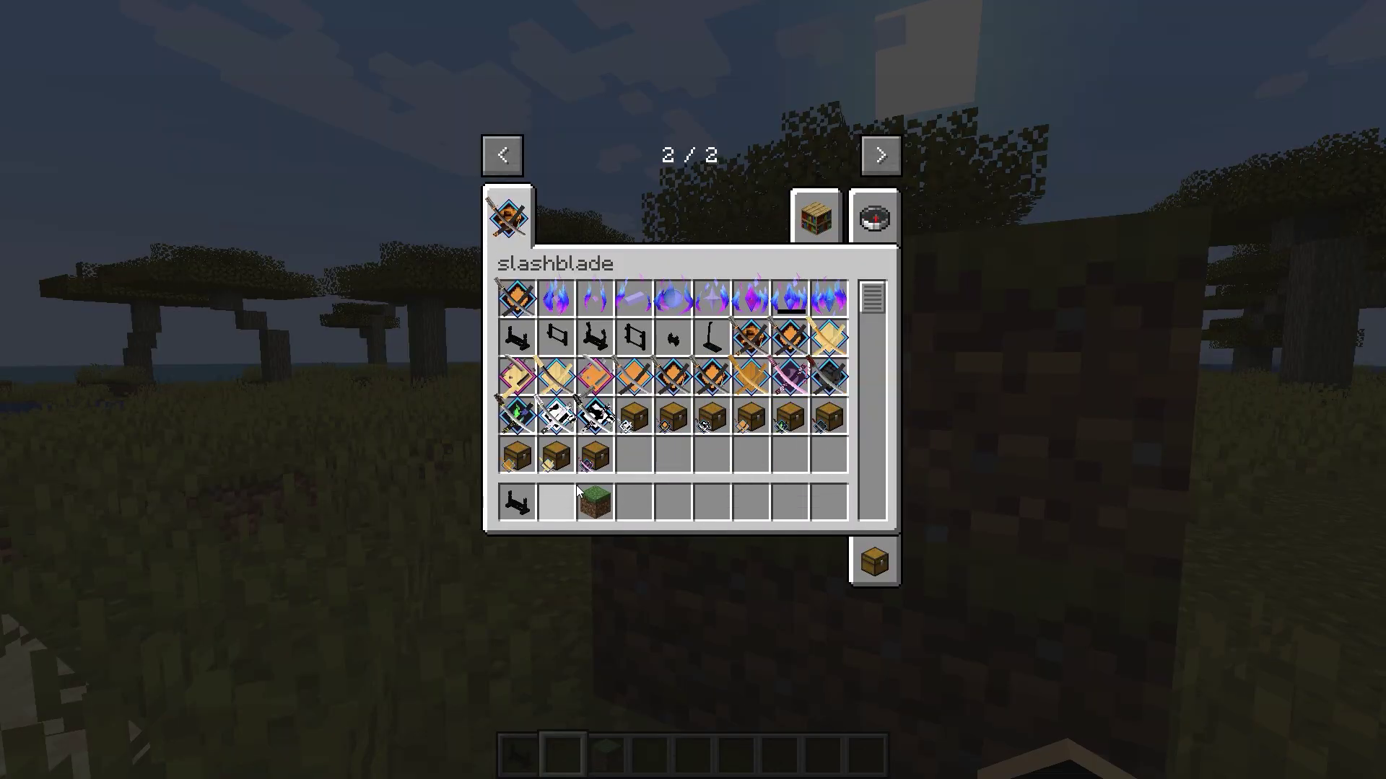
pyautogui.click(664, 453)
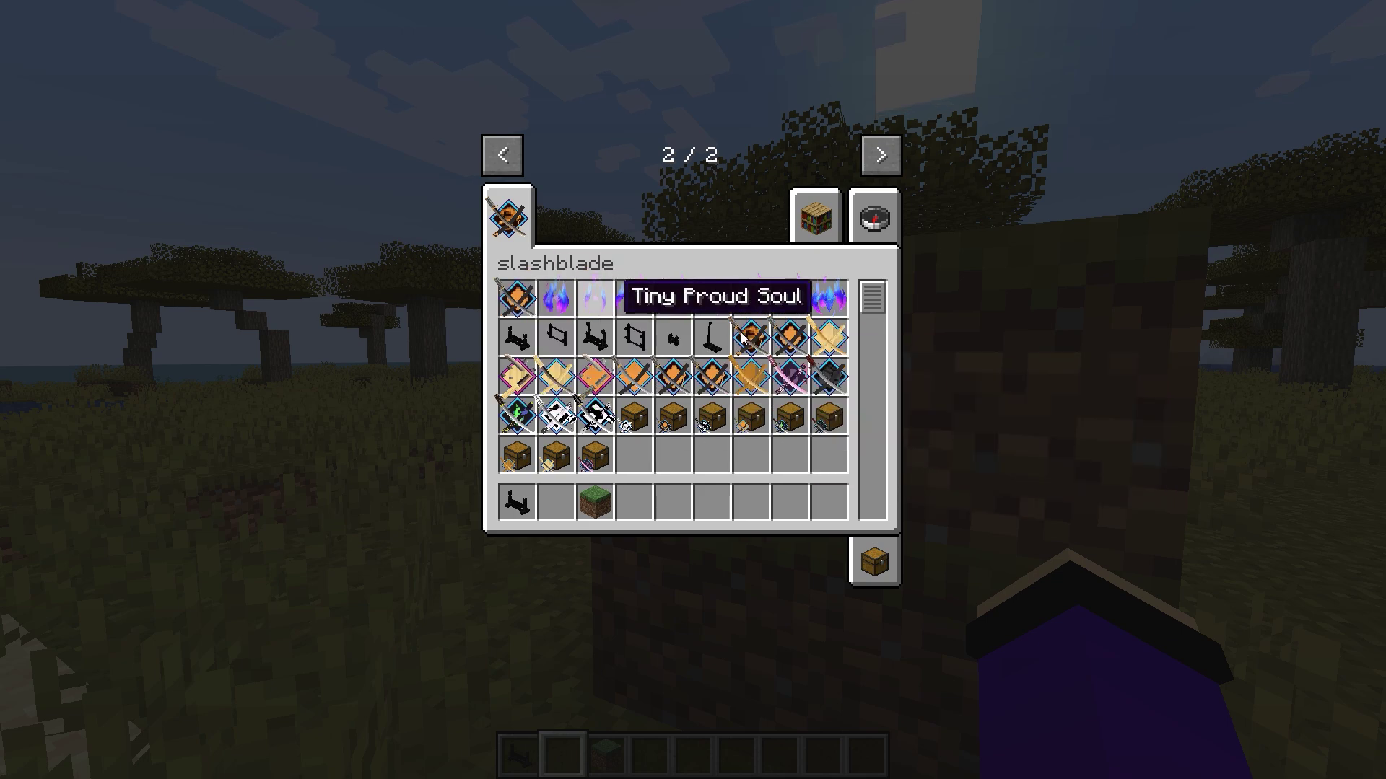
pyautogui.click(509, 303)
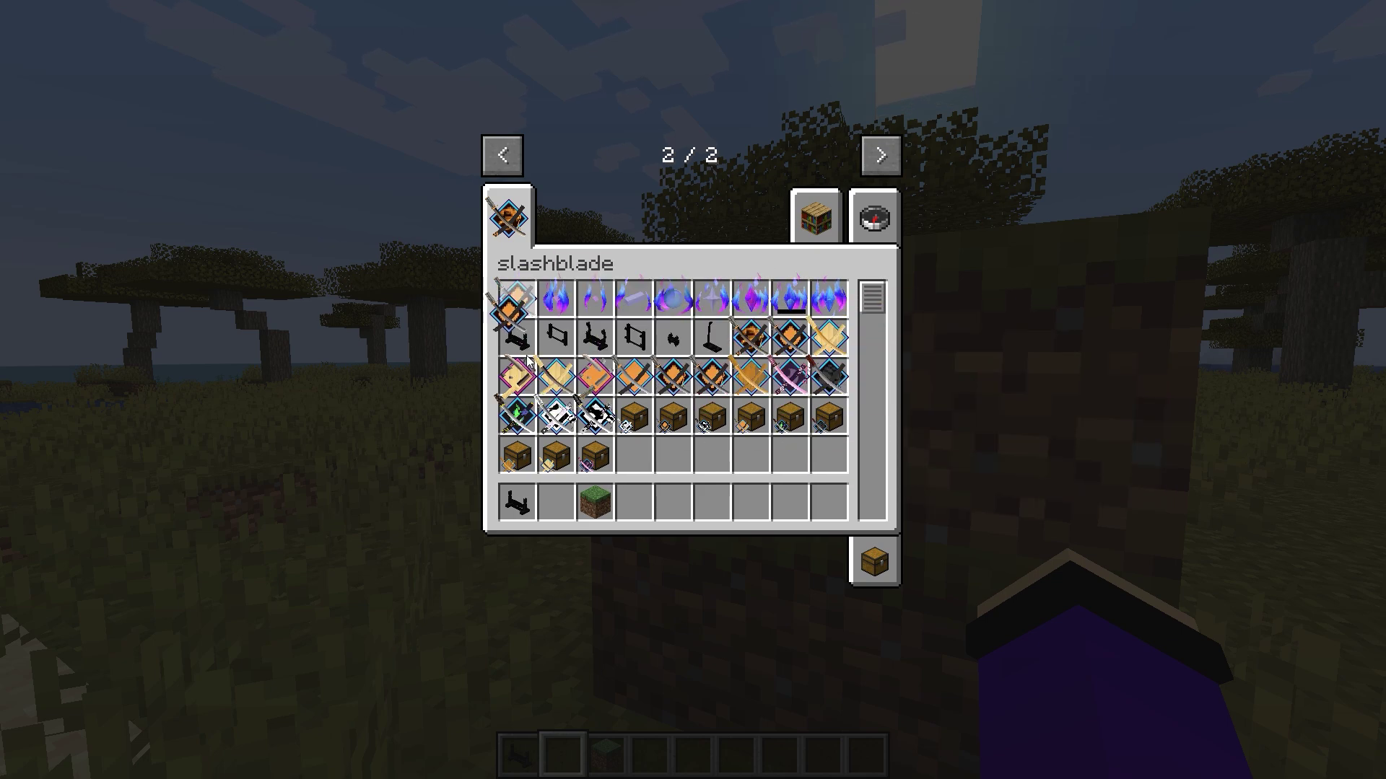
pyautogui.click(557, 506)
# Step: Hang the Anonymity -Nameless- blade on the wall rack, checking the view in third person
pyautogui.press('e')
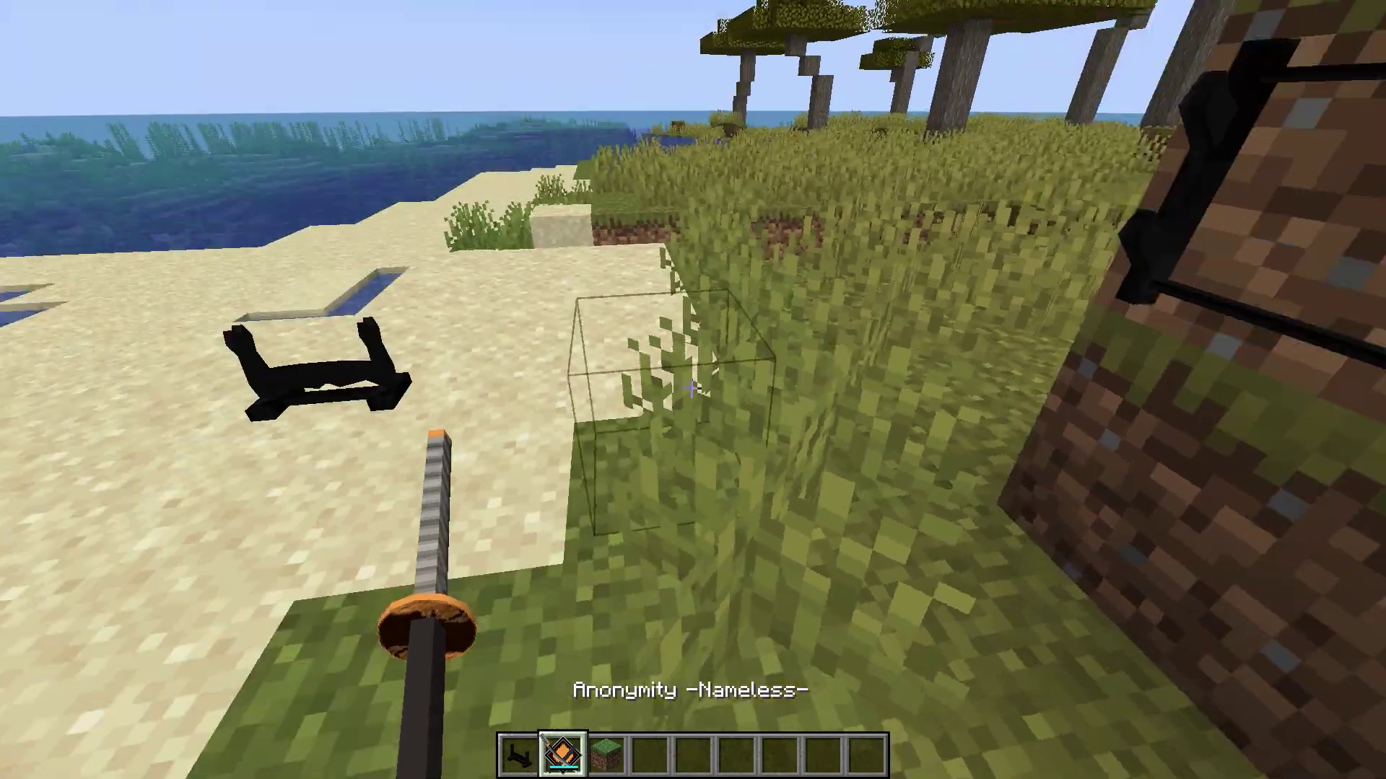
pyautogui.press('s')
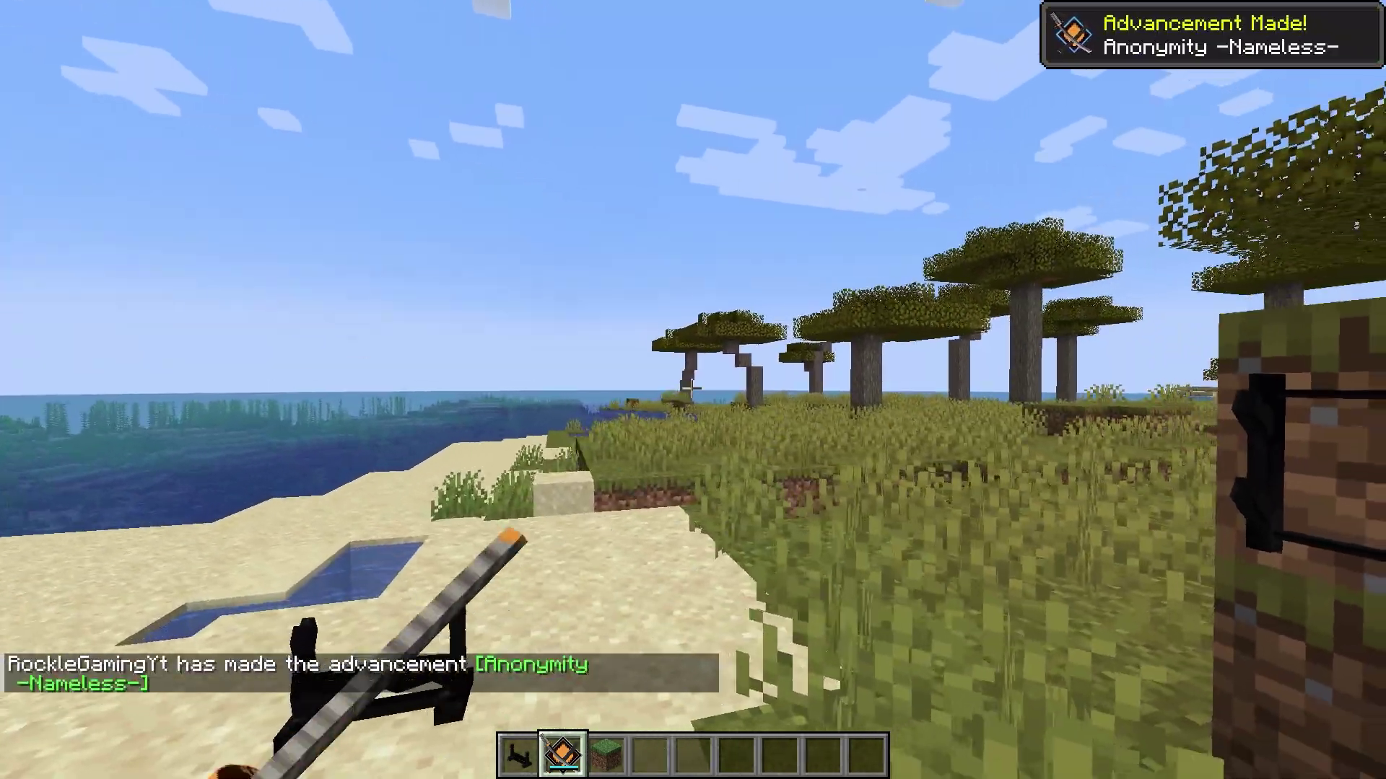
pyautogui.press('F5')
pyautogui.press('F5')
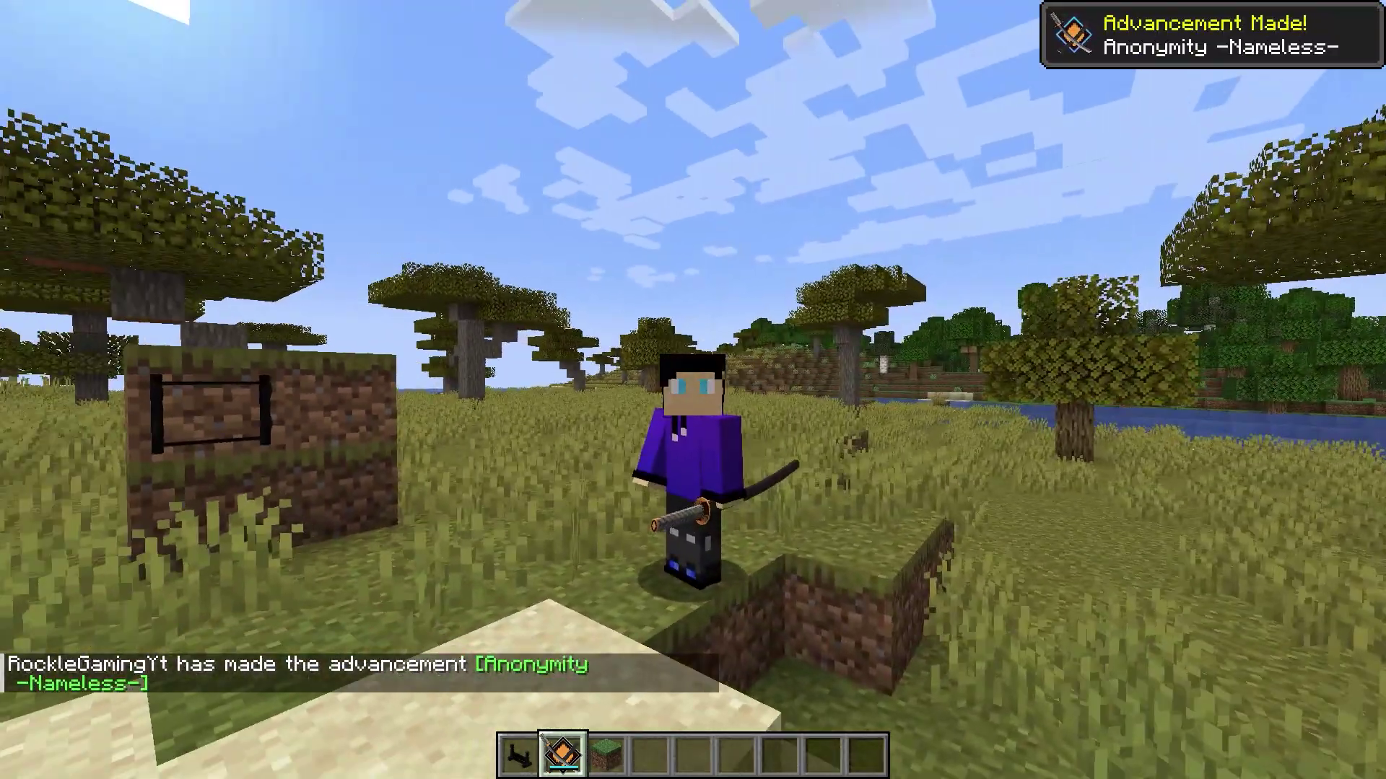
pyautogui.press('F5')
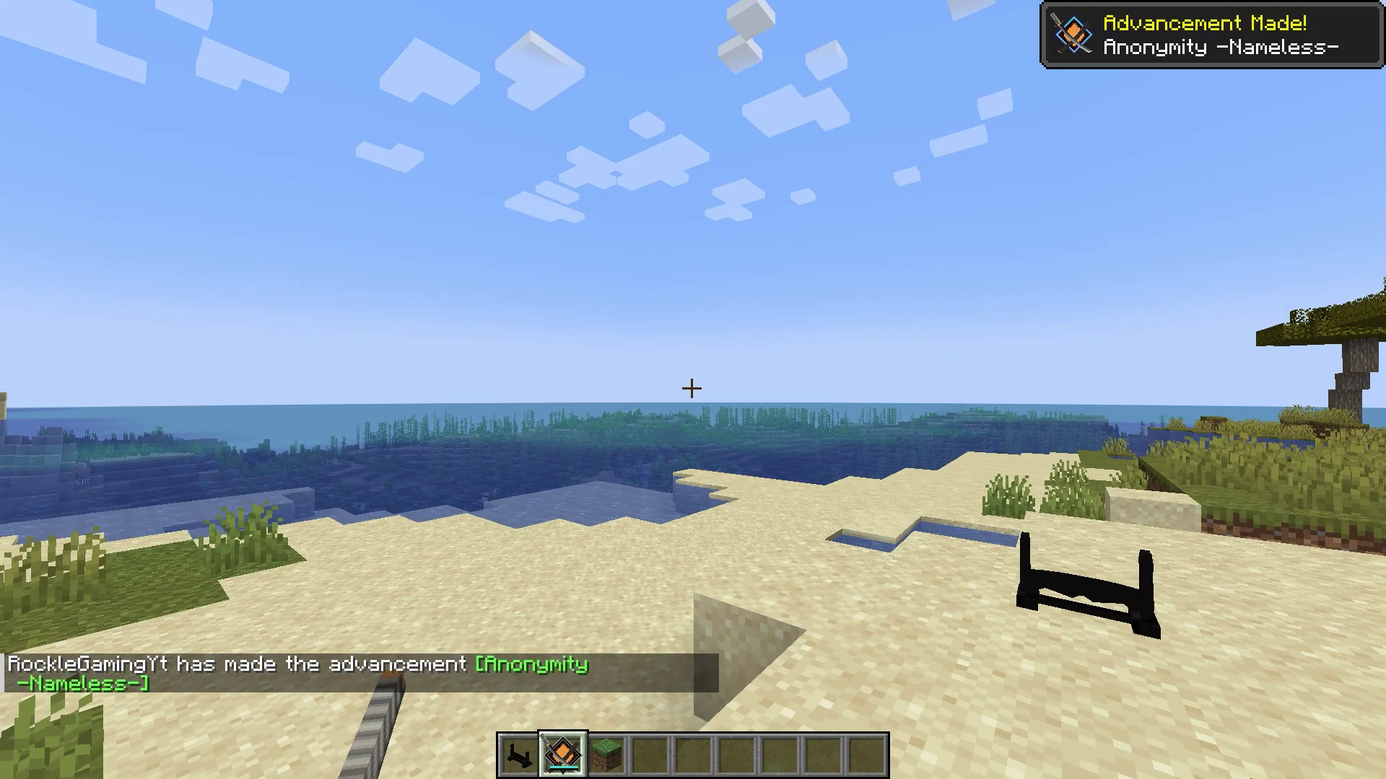
pyautogui.press('w')
pyautogui.rightClick(691, 388)
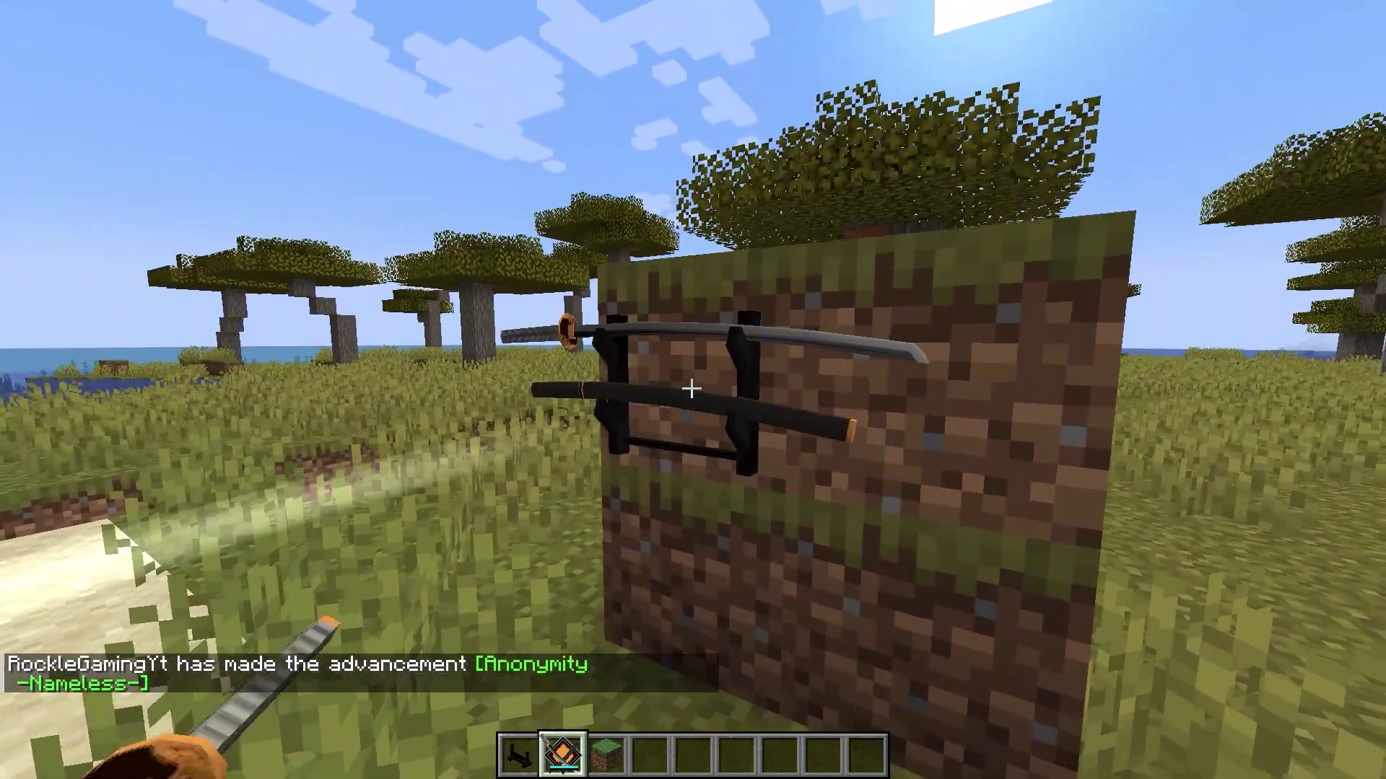
# Step: Delete the Anonymity blade from the hotbar in the creative inventory
pyautogui.press('s')
pyautogui.scroll(-2, 693, 390)
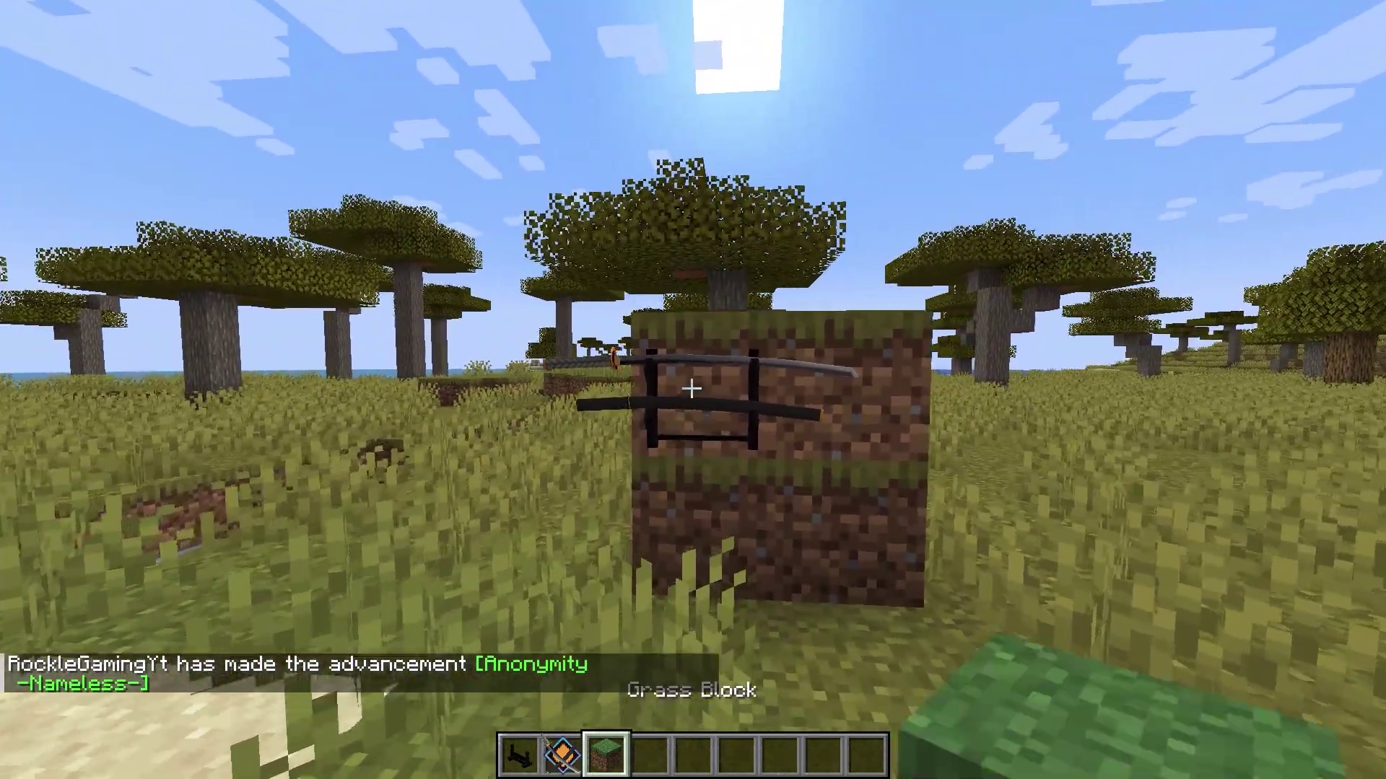
pyautogui.press('e')
pyautogui.click(564, 503)
pyautogui.click(682, 456)
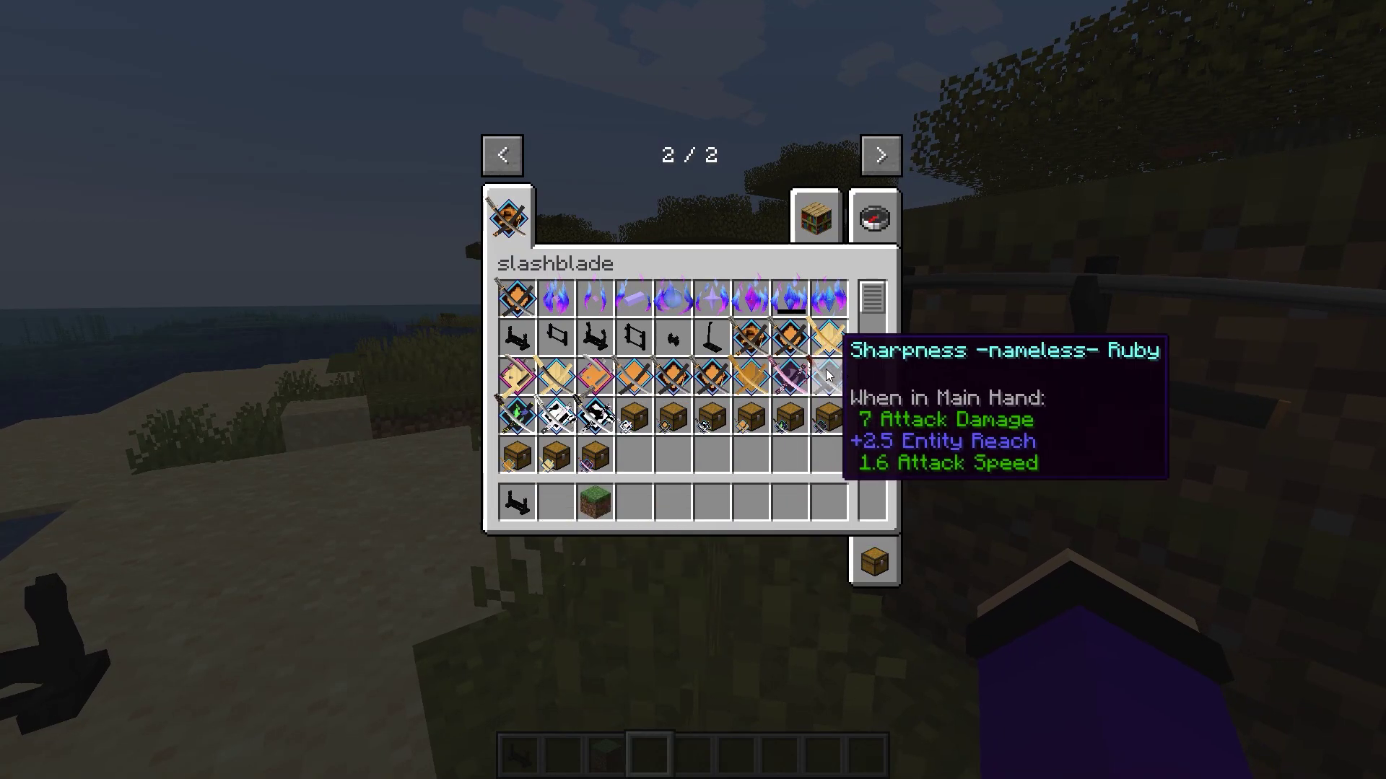
# Step: Move the Yamato blade from the slashblade tab into hotbar slot 4
pyautogui.click(764, 339)
pyautogui.click(635, 500)
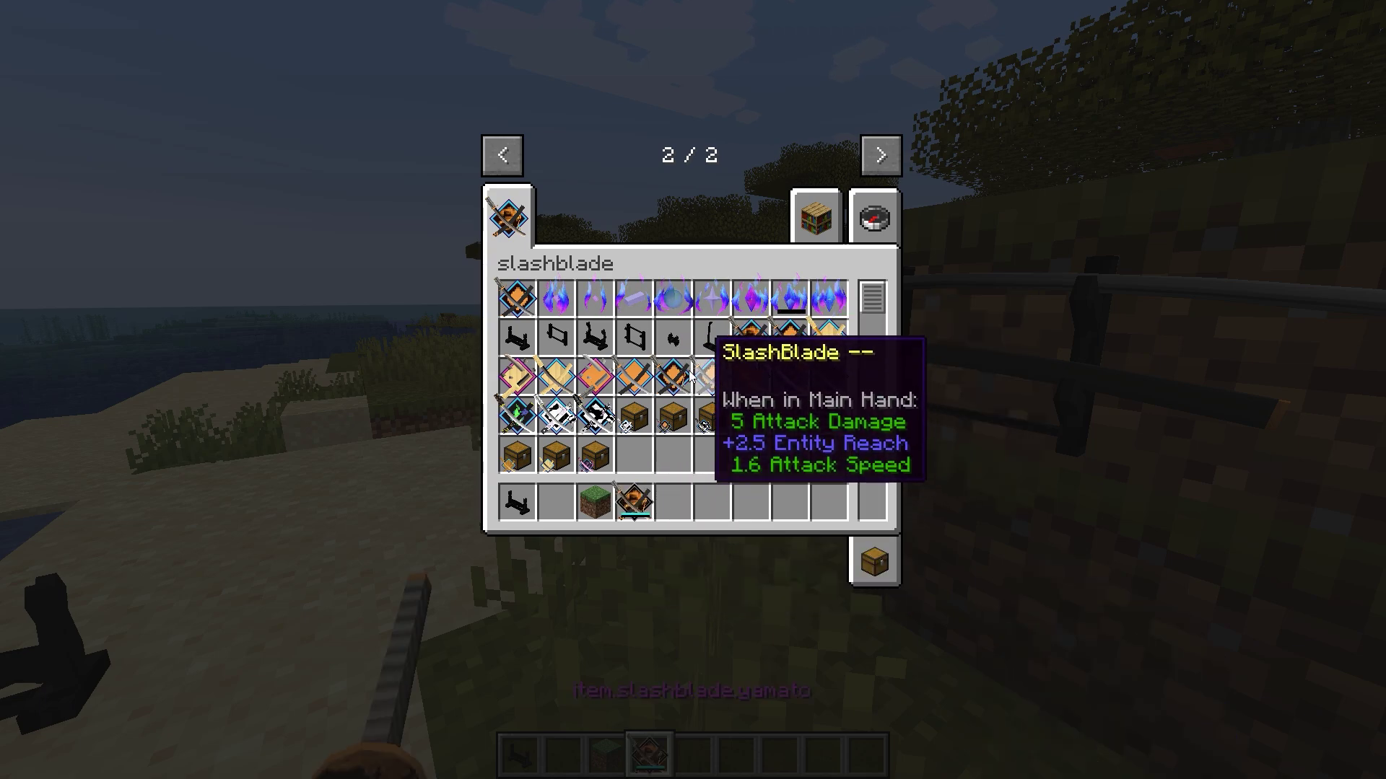